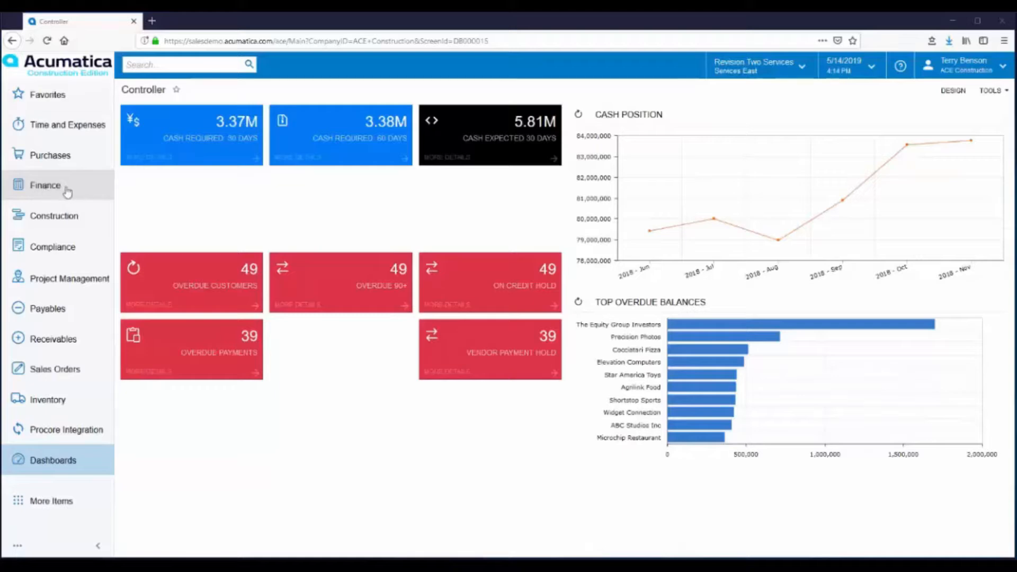
Open the Finance quick menu from the left navigation panel
{"action": "left_click", "coordinate": [70, 191]}
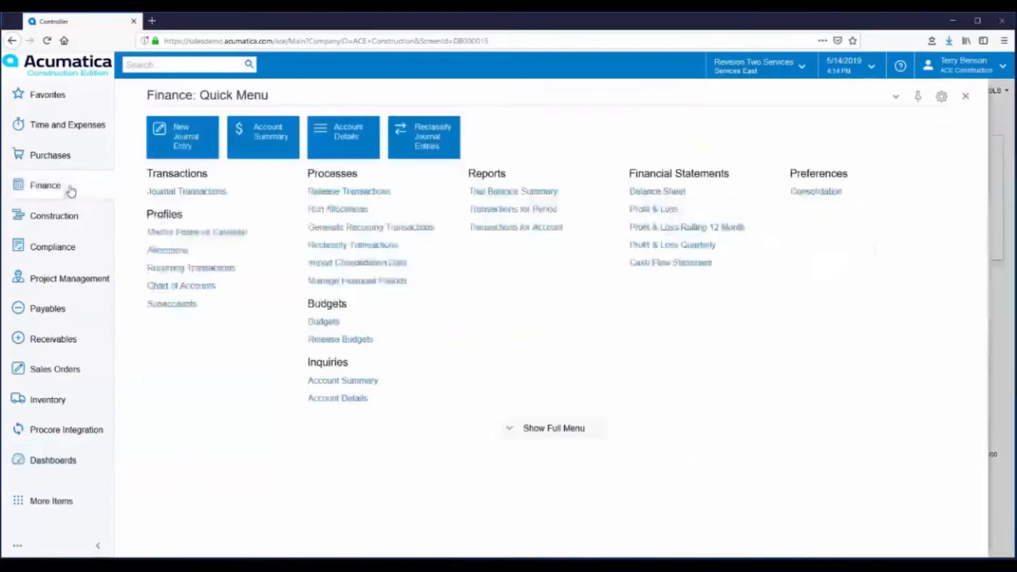
Review the 2019 periods in the Master Financial Calendar, then bring up the Payables screens
{"action": "left_click", "coordinate": [222, 233]}
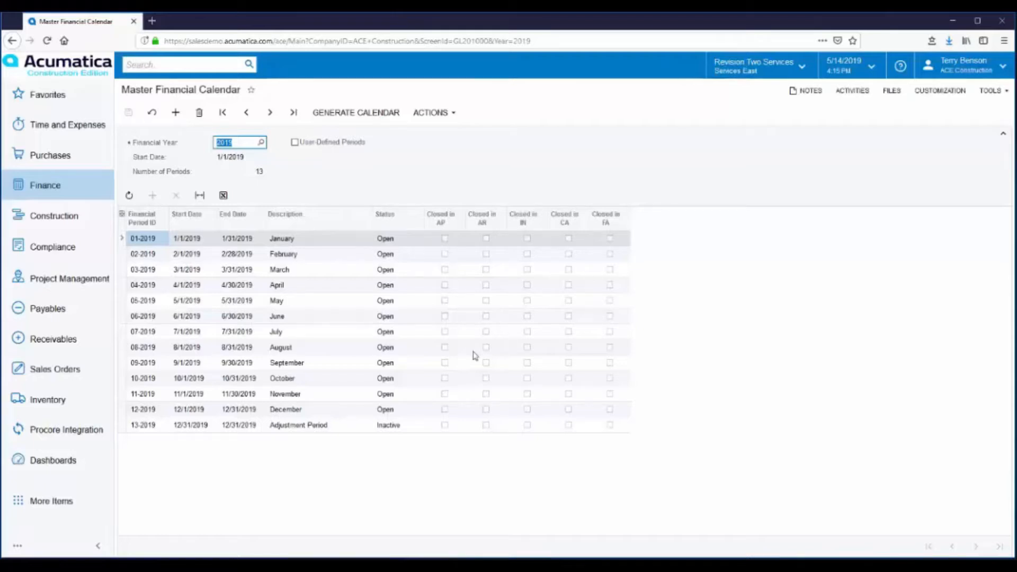
{"action": "left_click", "coordinate": [48, 314]}
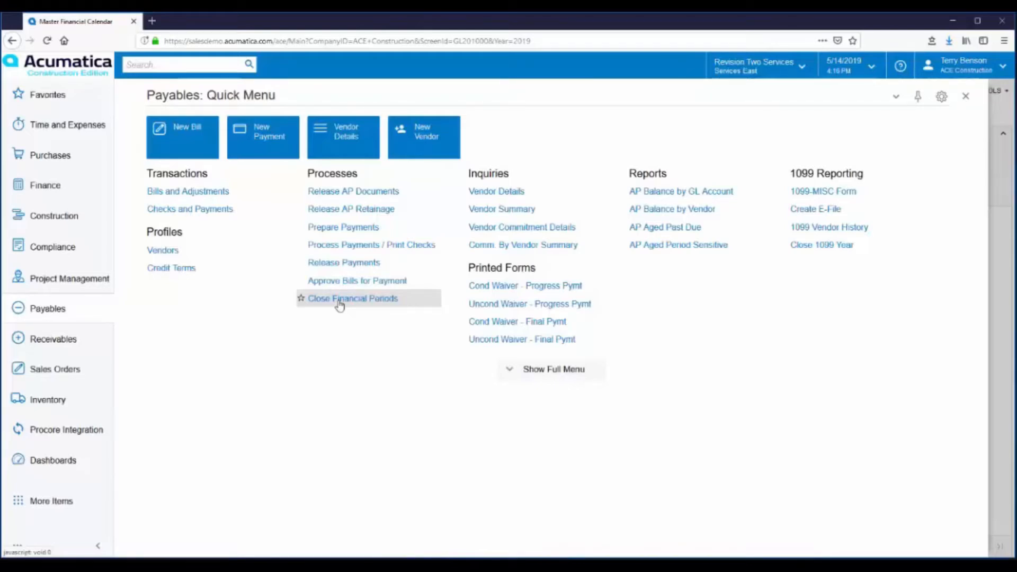
Reopen the 2019 Master Financial Calendar, look over its period actions, and return to Finance
{"action": "left_click", "coordinate": [48, 189]}
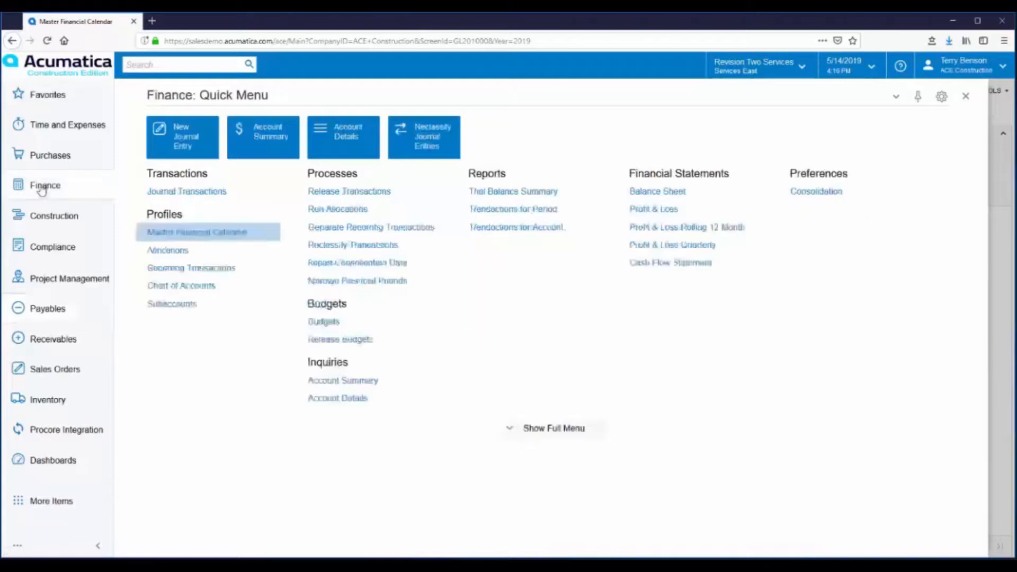
{"action": "left_click", "coordinate": [226, 238]}
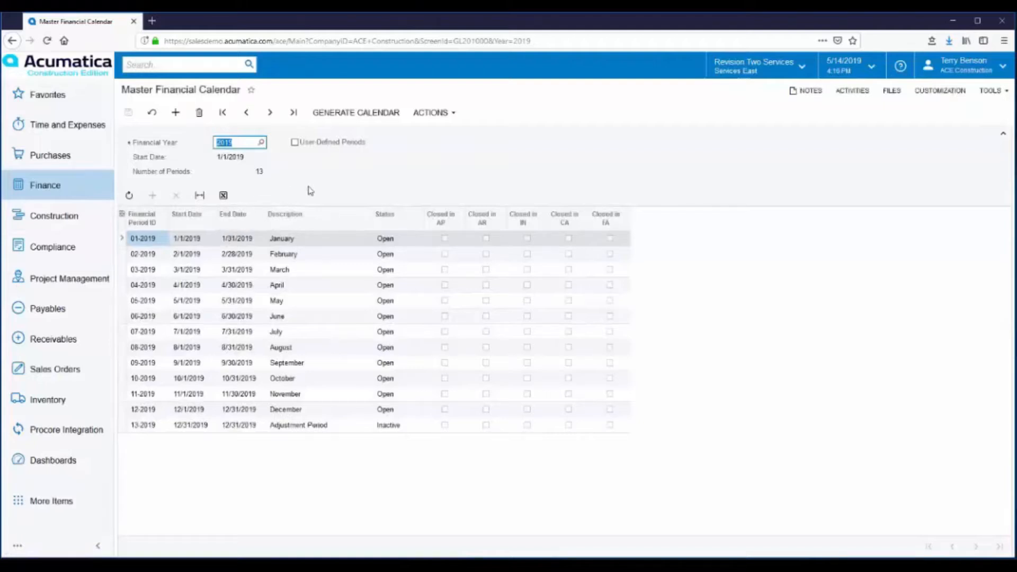
{"action": "left_click", "coordinate": [450, 115]}
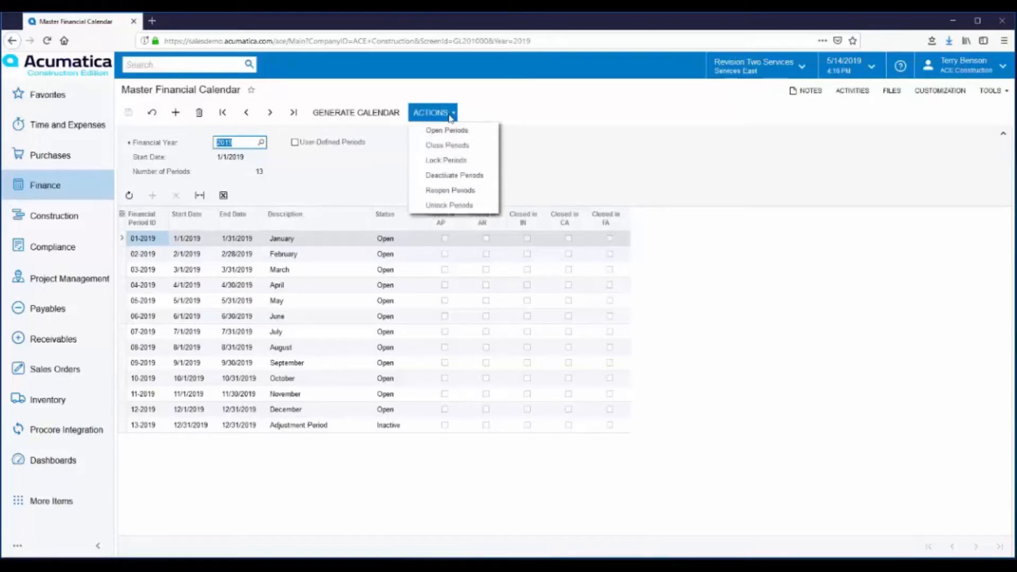
{"action": "left_click", "coordinate": [340, 182]}
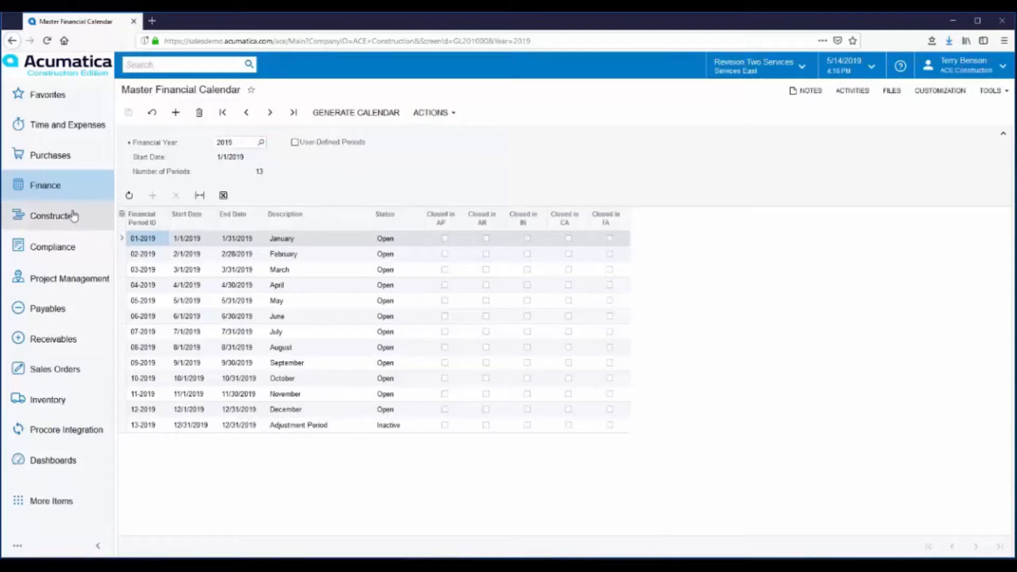
{"action": "left_click", "coordinate": [43, 192]}
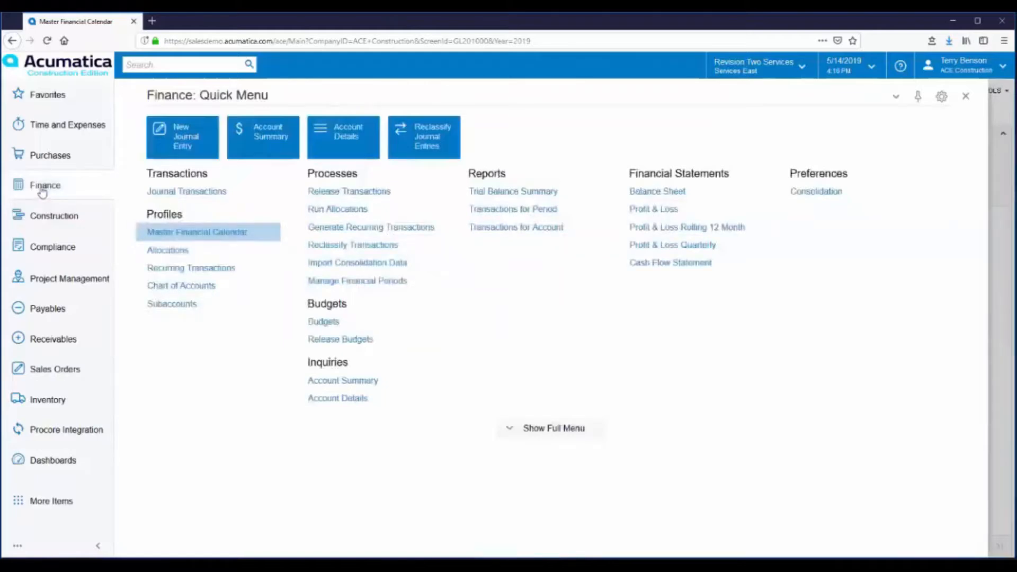
Start a new journal entry batch and begin loading its lines from a file
{"action": "left_click", "coordinate": [180, 150]}
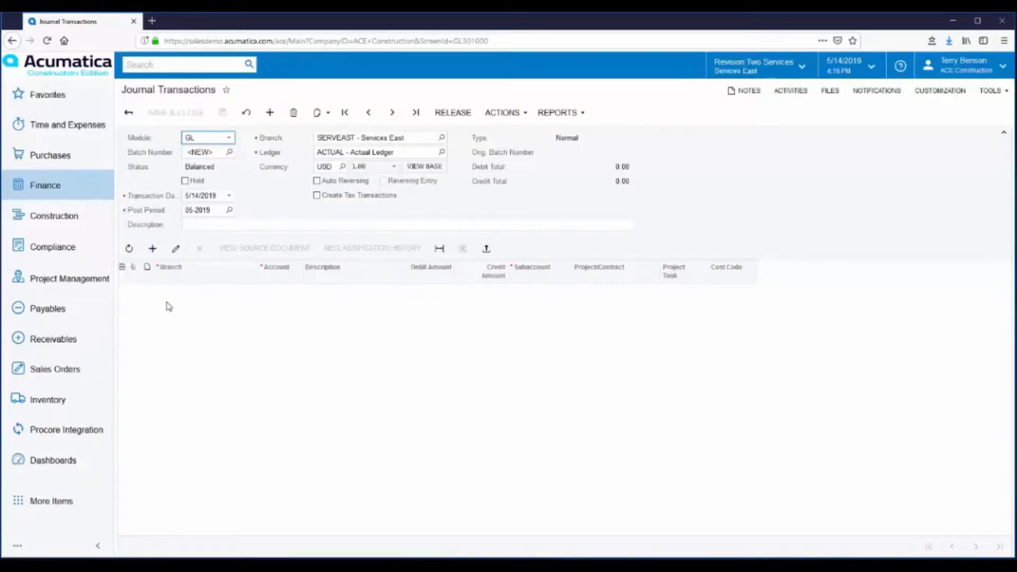
{"action": "left_click", "coordinate": [486, 250]}
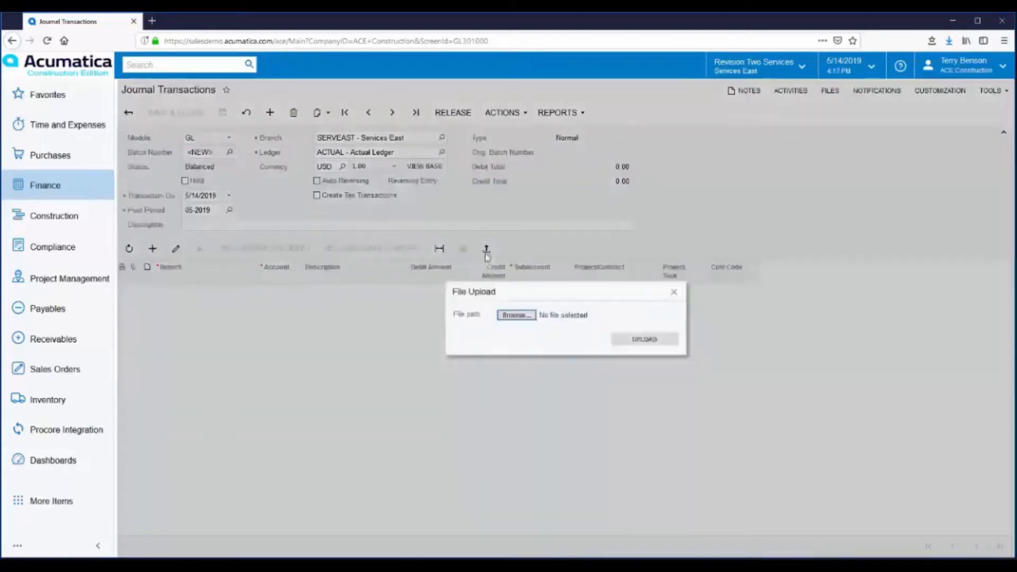
Import JE import.xlsx with default settings and mapping, adding two balanced 520.00 lines
{"action": "left_click", "coordinate": [512, 316]}
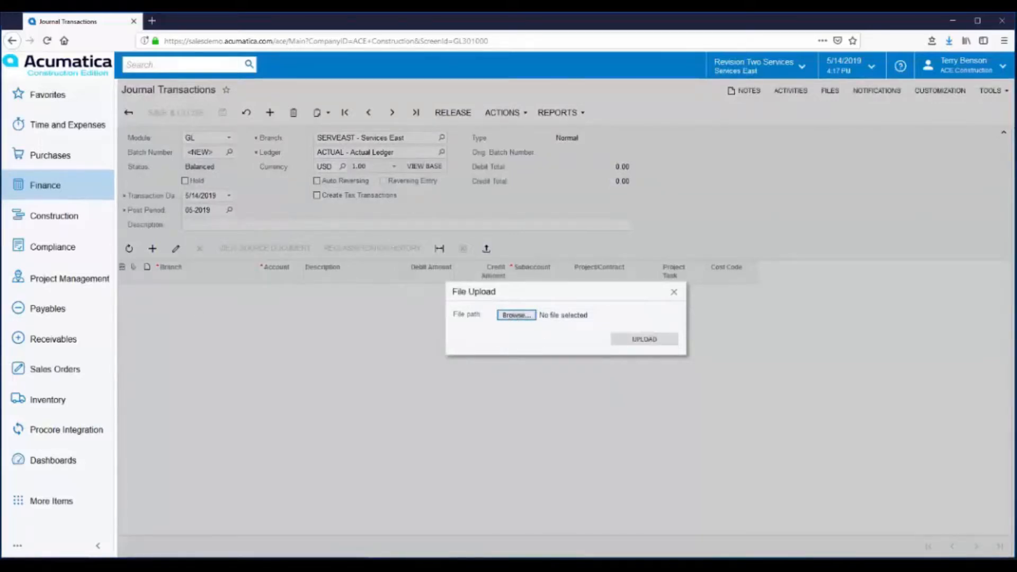
{"action": "double_click", "coordinate": [251, 312]}
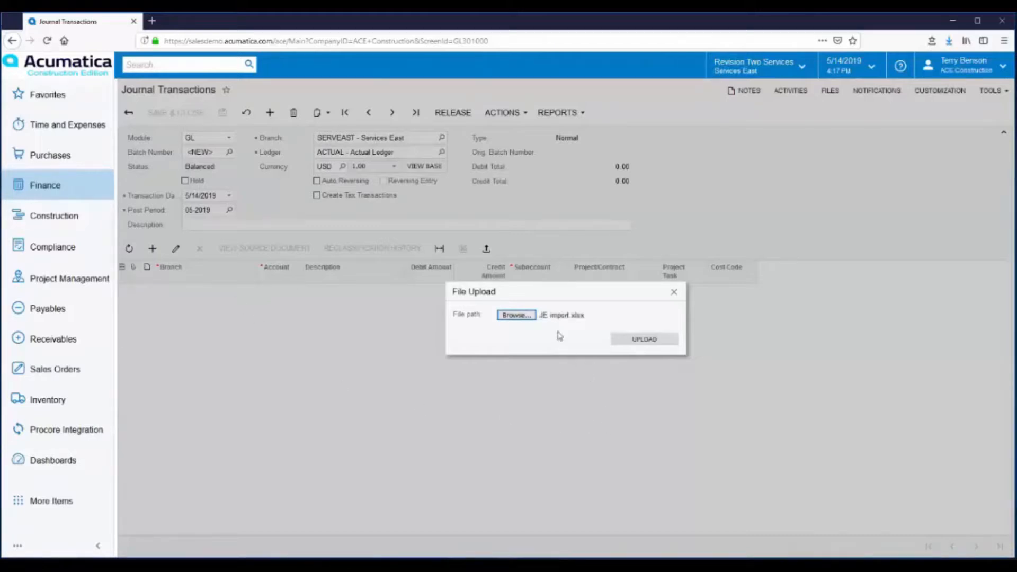
{"action": "left_click", "coordinate": [648, 341]}
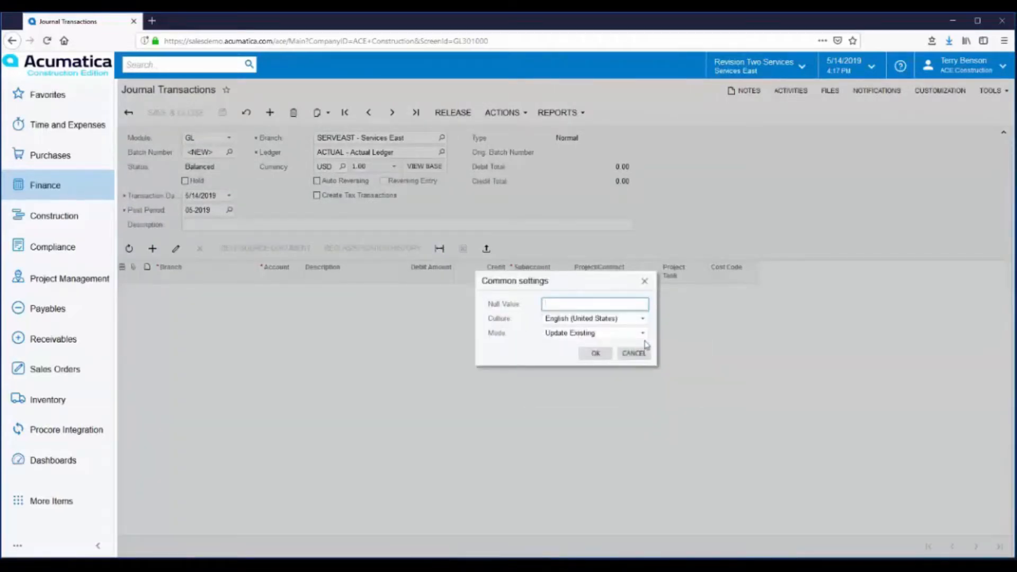
{"action": "left_click", "coordinate": [596, 355]}
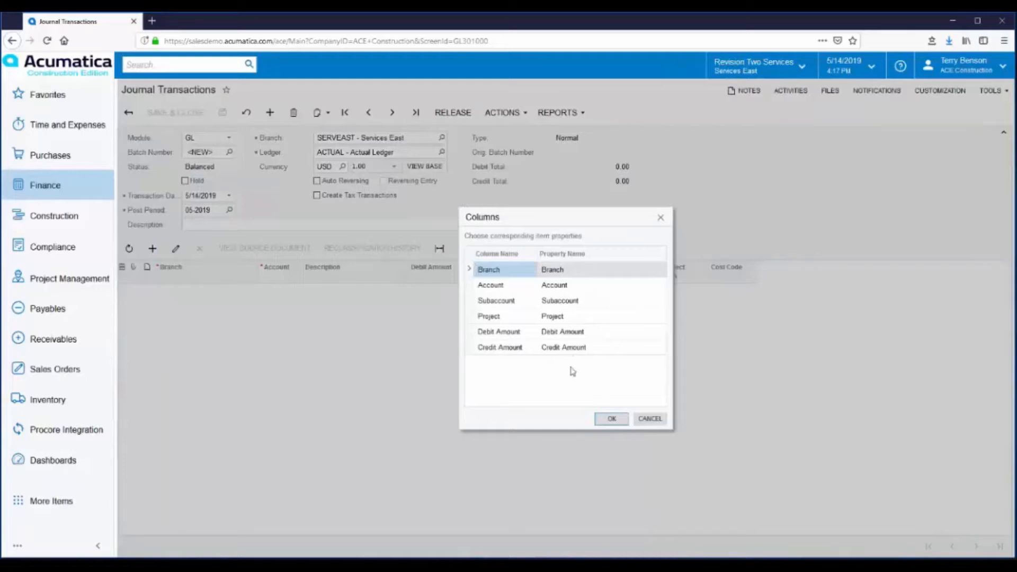
{"action": "left_click", "coordinate": [612, 418]}
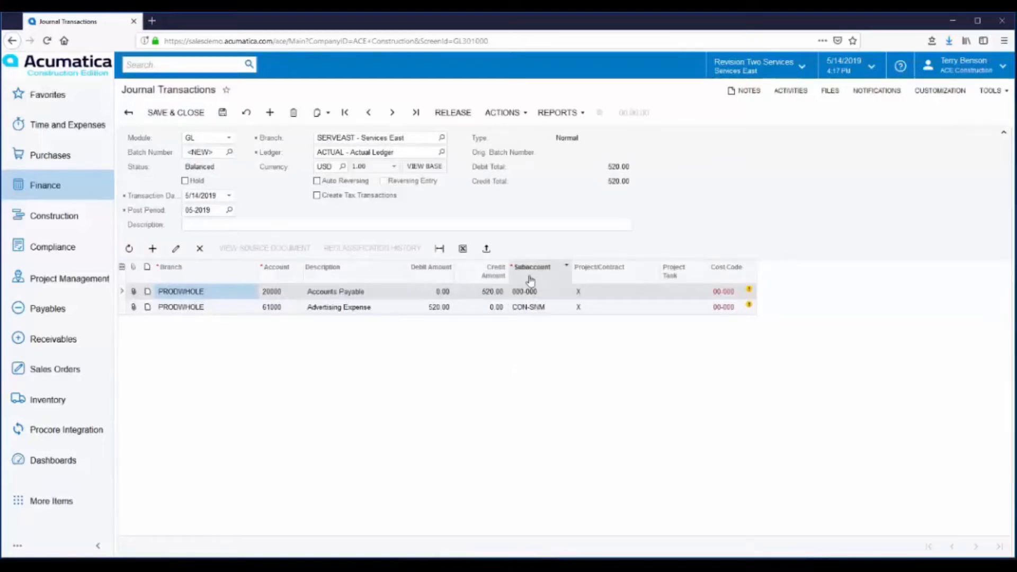
Look up the Product Group and Department meanings of subaccount CON-SNM, then save the batch
{"action": "left_click", "coordinate": [524, 311]}
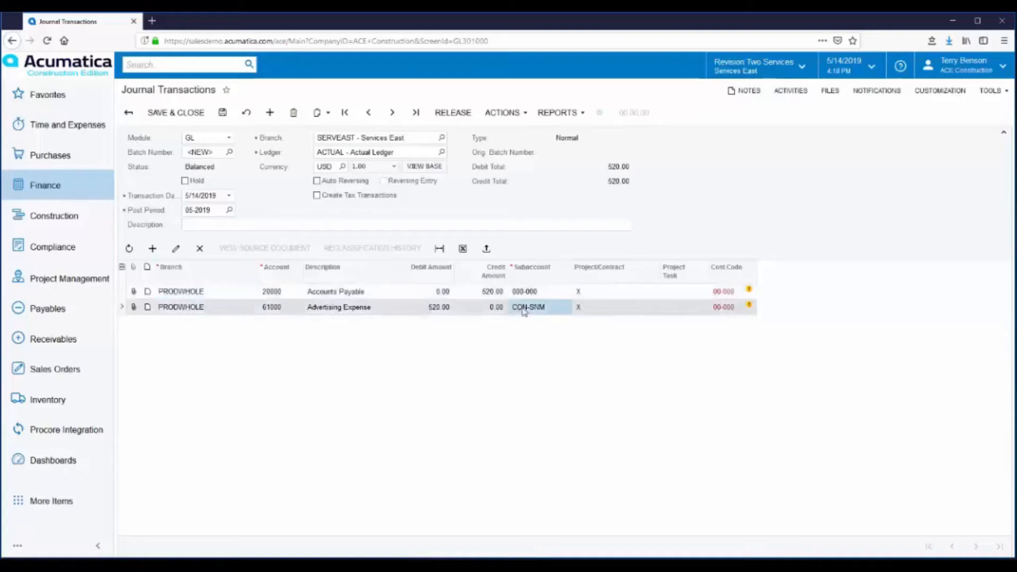
{"action": "left_click", "coordinate": [520, 312]}
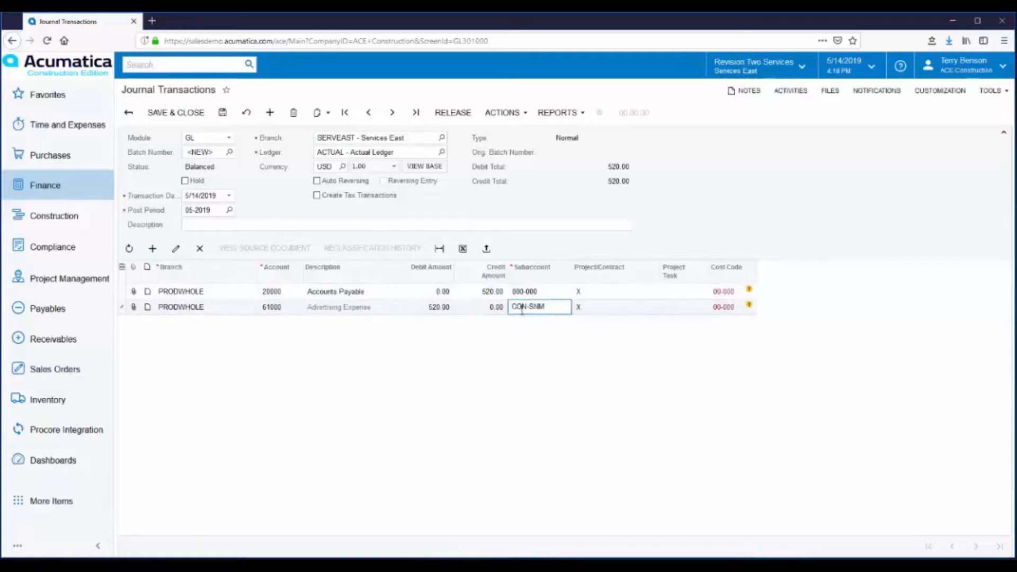
{"action": "key", "text": "F3"}
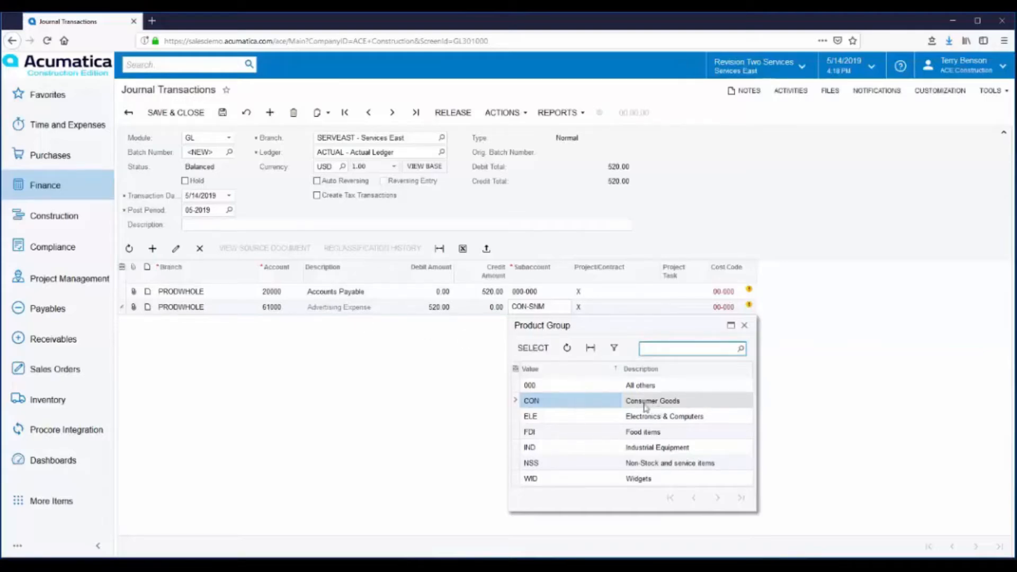
{"action": "left_click", "coordinate": [744, 325]}
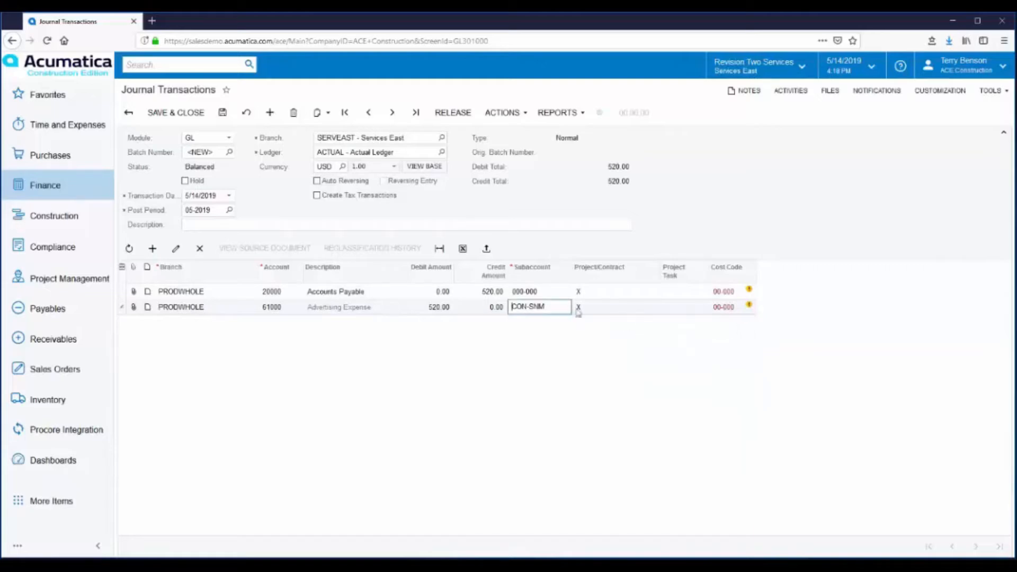
{"action": "left_click", "coordinate": [537, 308]}
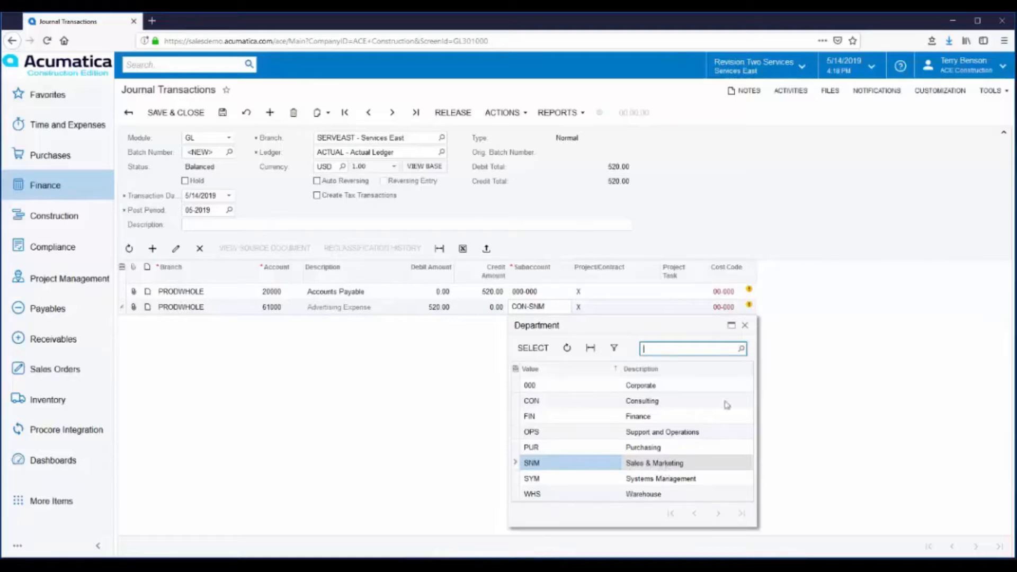
{"action": "left_click", "coordinate": [745, 325]}
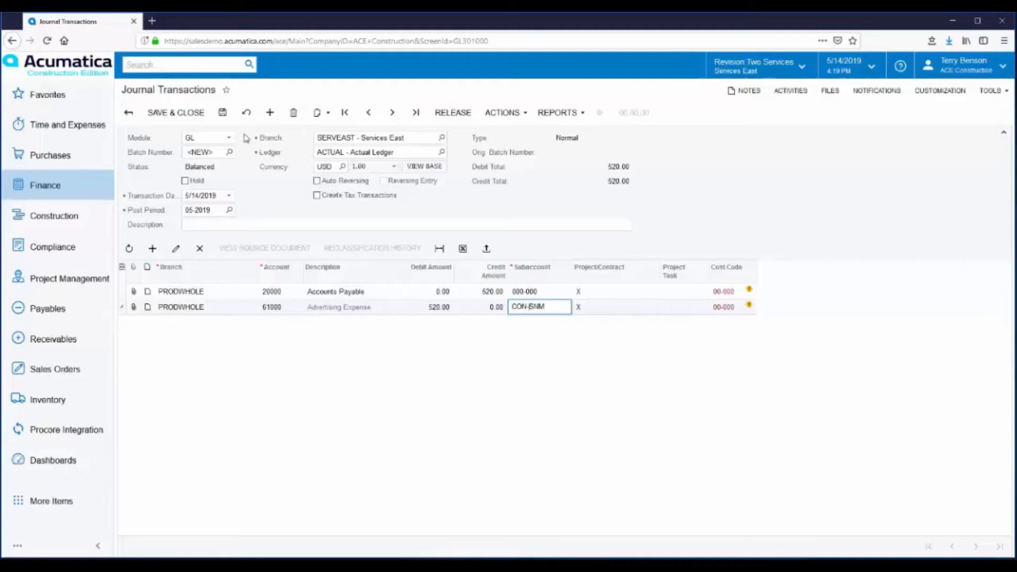
{"action": "left_click", "coordinate": [224, 117]}
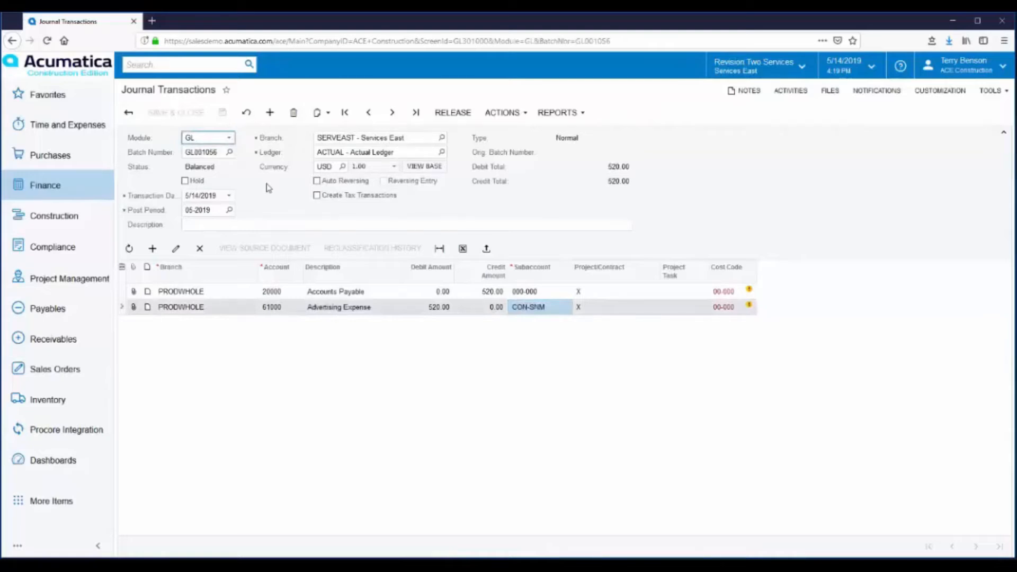
Add journal batch GL001056 for 520.00 to a new recurring schedule
{"action": "left_click", "coordinate": [524, 120]}
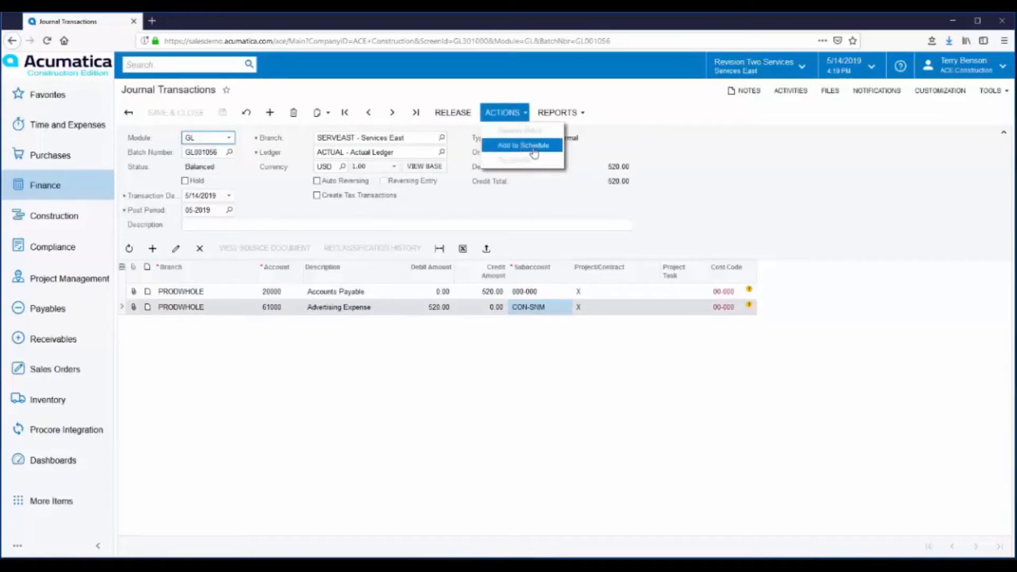
{"action": "left_click", "coordinate": [534, 146]}
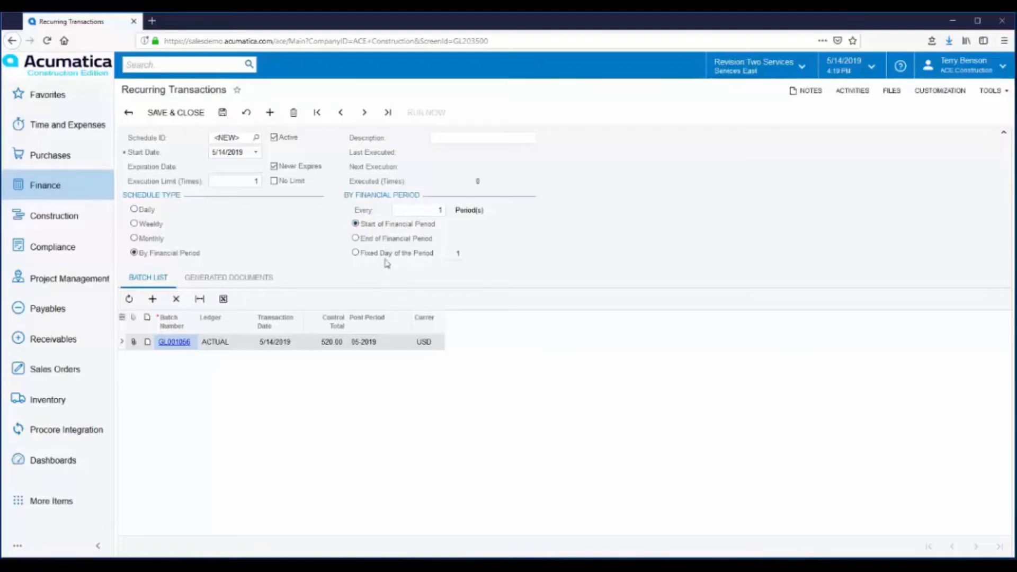
Load existing schedule 000013, discarding the unsaved new schedule
{"action": "left_click", "coordinate": [256, 138]}
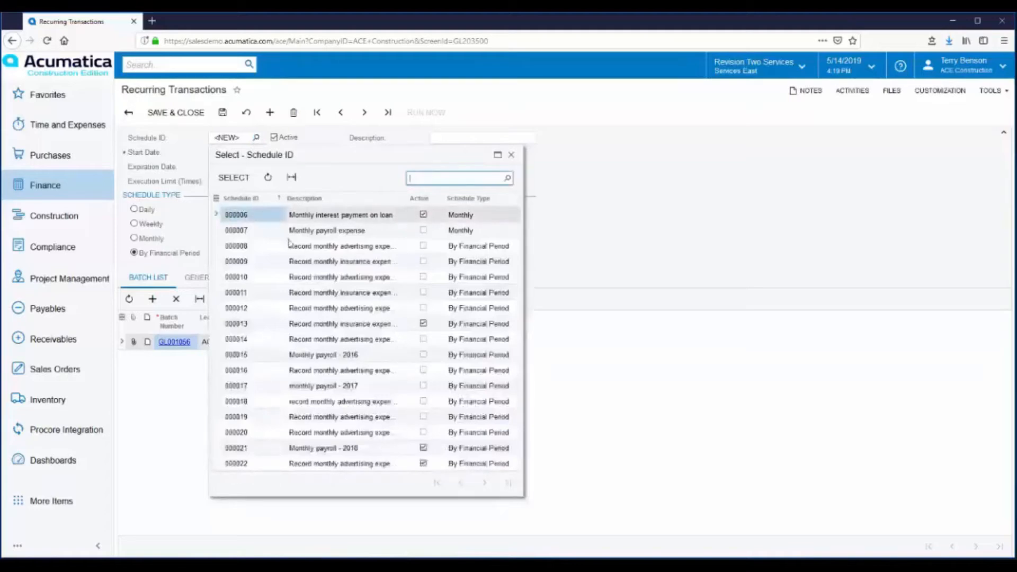
{"action": "left_click", "coordinate": [262, 325]}
{"action": "double_click", "coordinate": [262, 324]}
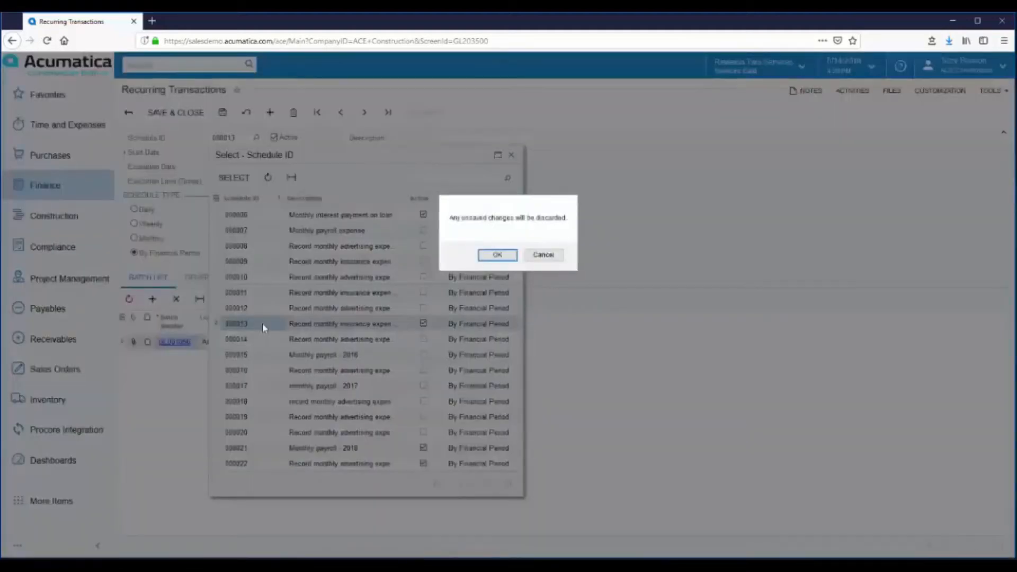
{"action": "left_click", "coordinate": [497, 255]}
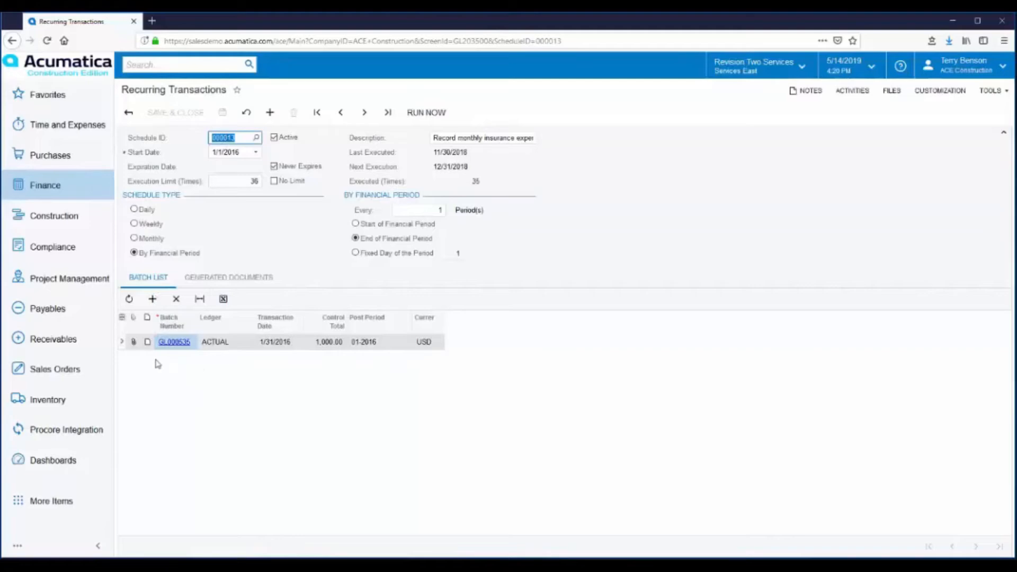
Review schedule 000013's generated documents, including posted batch GL000961 for 1,000.00
{"action": "left_click", "coordinate": [216, 277]}
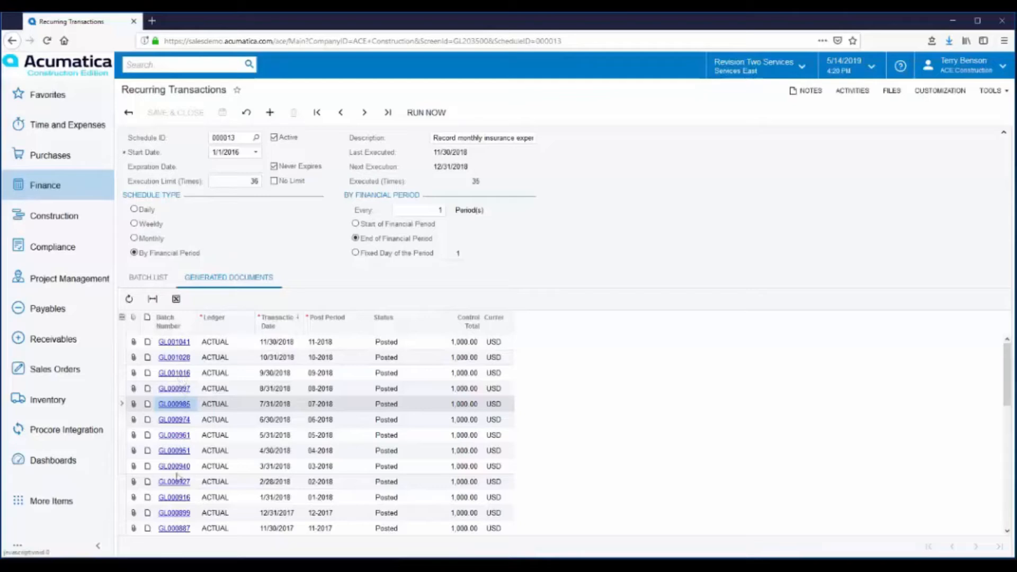
{"action": "left_click", "coordinate": [173, 436]}
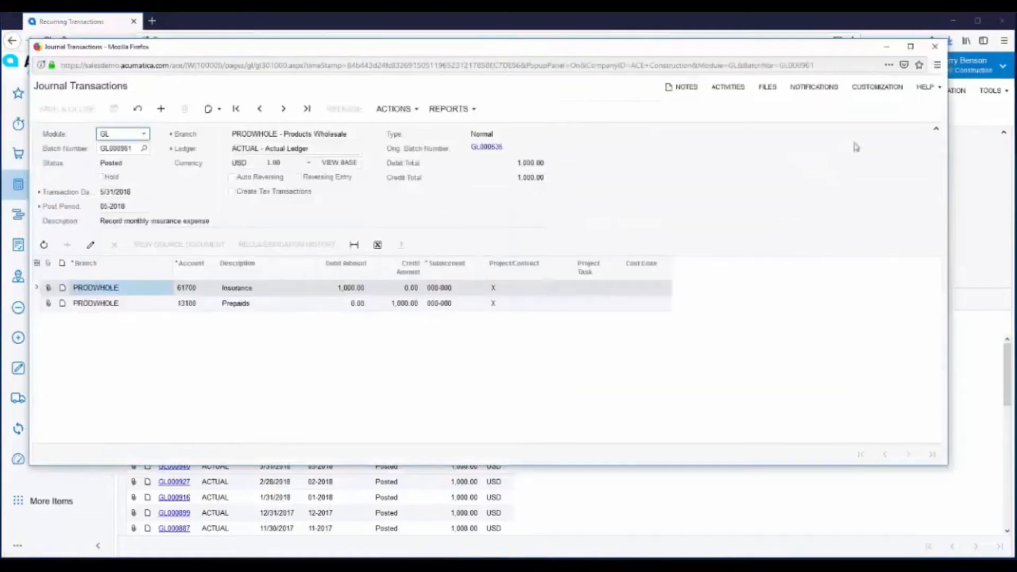
{"action": "left_click", "coordinate": [935, 47]}
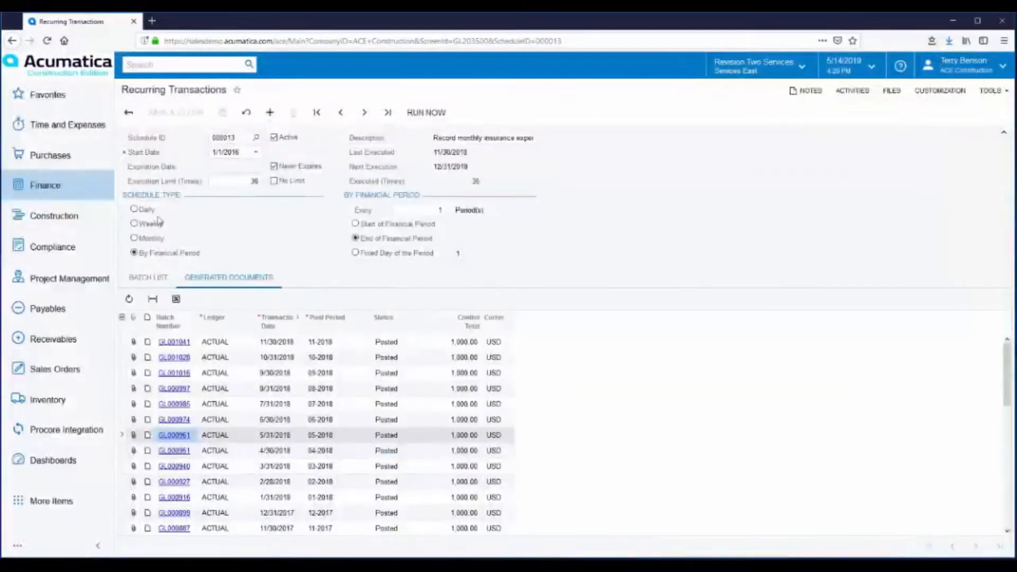
Open the 2018 PRODWHOLE budget, browse Revenue, Purchasing and Operating Expenses, and add a blank line
{"action": "left_click", "coordinate": [45, 188]}
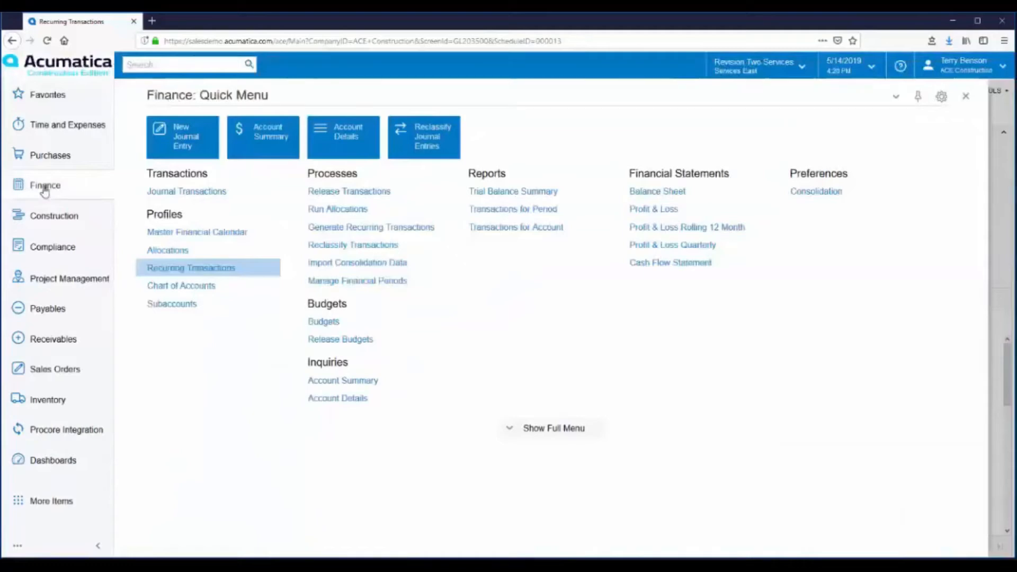
{"action": "left_click", "coordinate": [324, 321]}
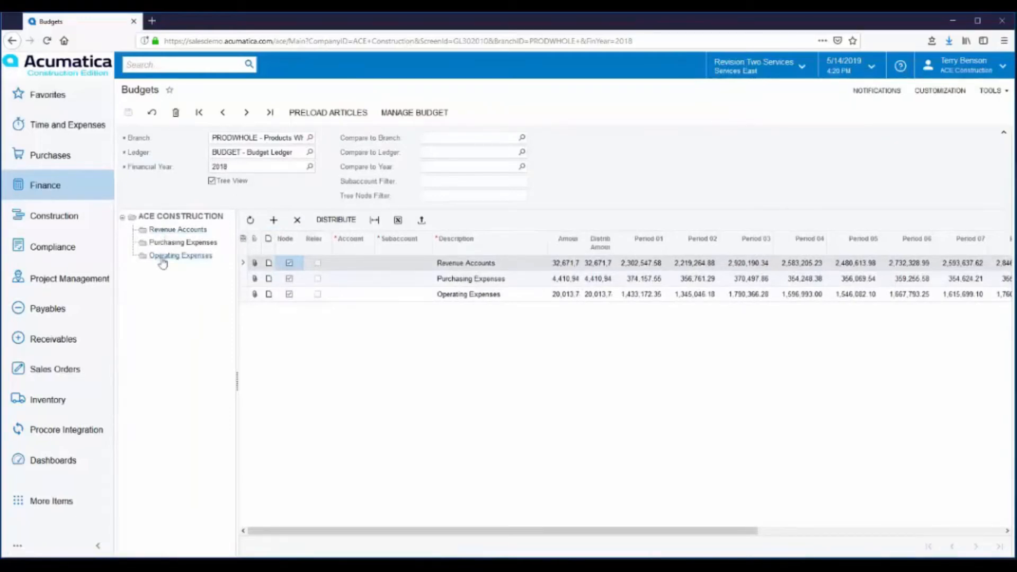
{"action": "left_click", "coordinate": [170, 232]}
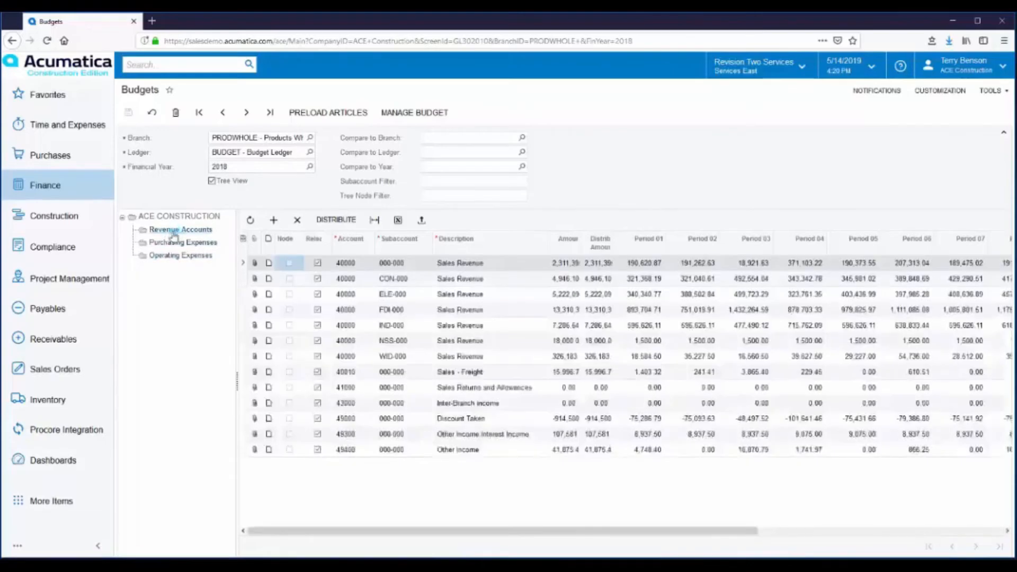
{"action": "left_click", "coordinate": [170, 245]}
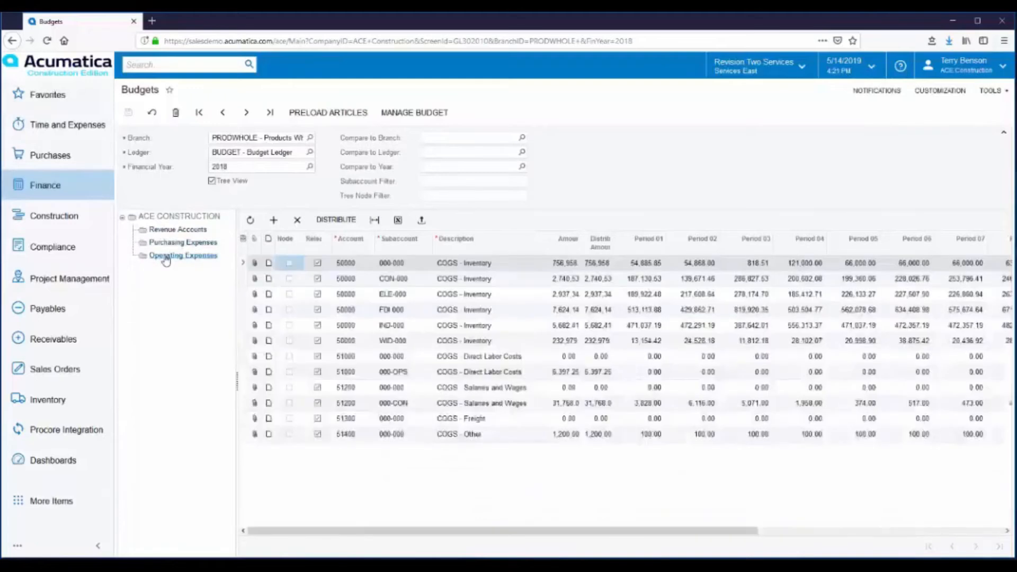
{"action": "left_click", "coordinate": [166, 257]}
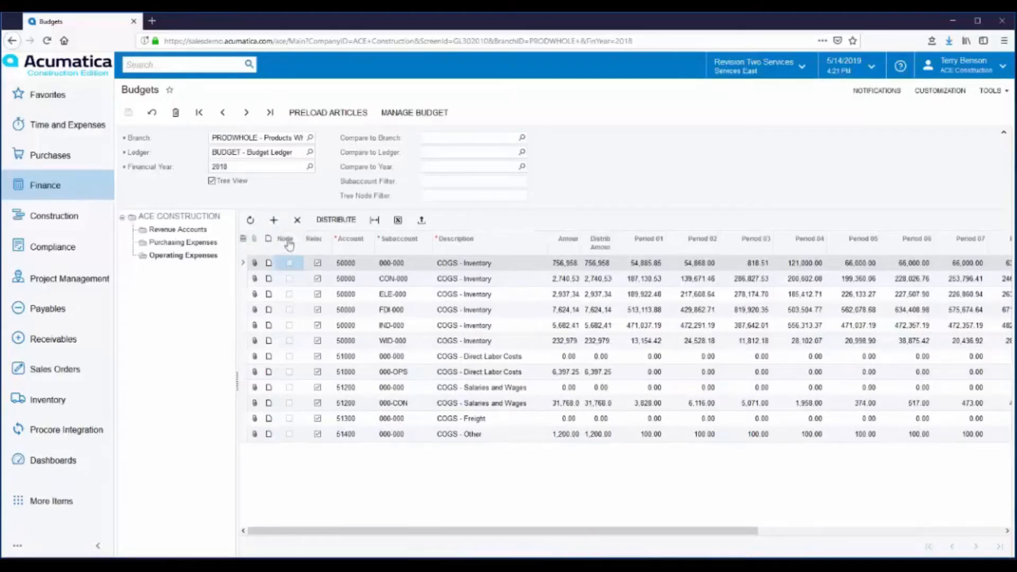
{"action": "left_click", "coordinate": [274, 221]}
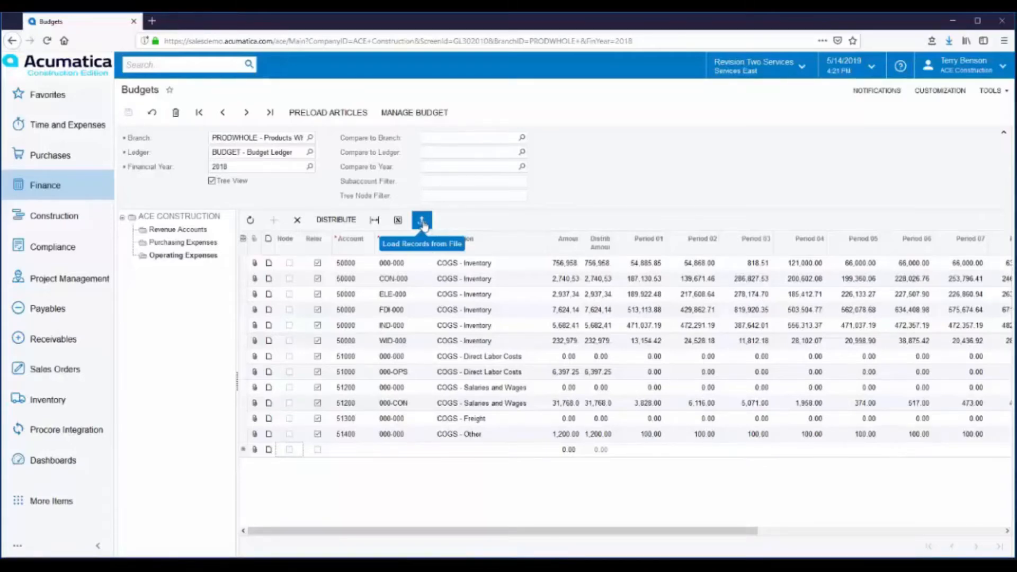
{"action": "left_click", "coordinate": [328, 112]}
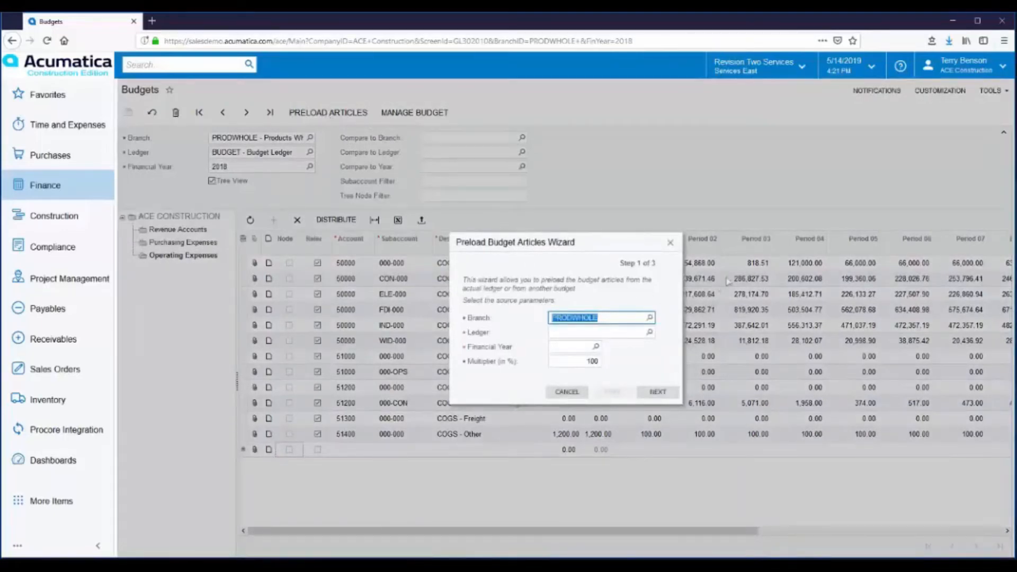
{"action": "left_click", "coordinate": [649, 333]}
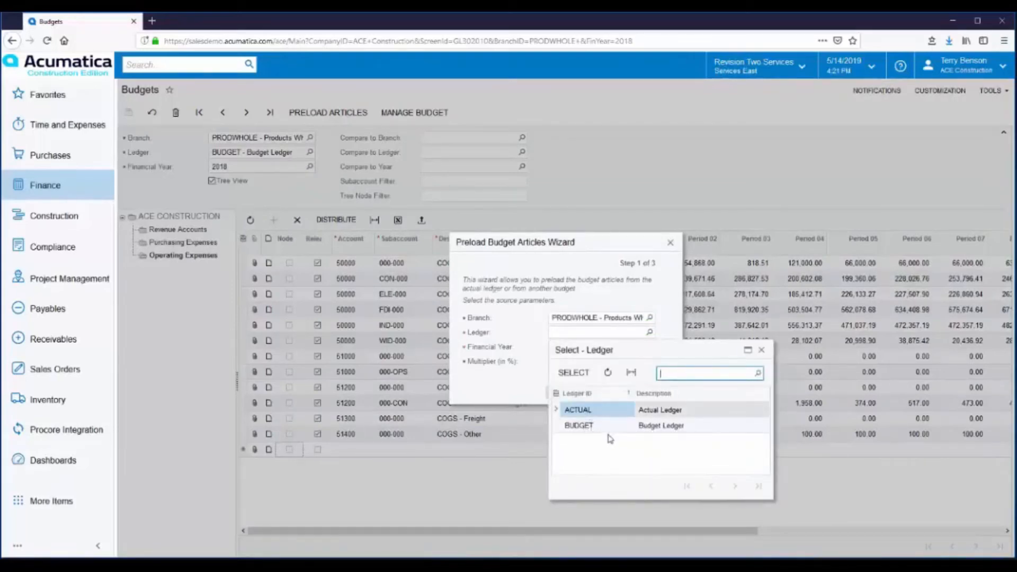
{"action": "double_click", "coordinate": [586, 410]}
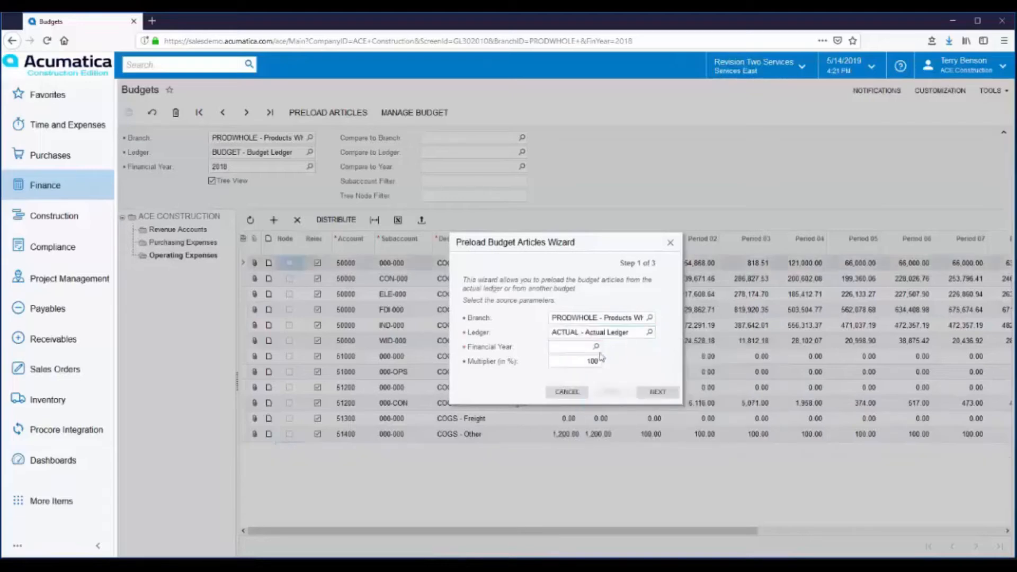
{"action": "left_click", "coordinate": [596, 347]}
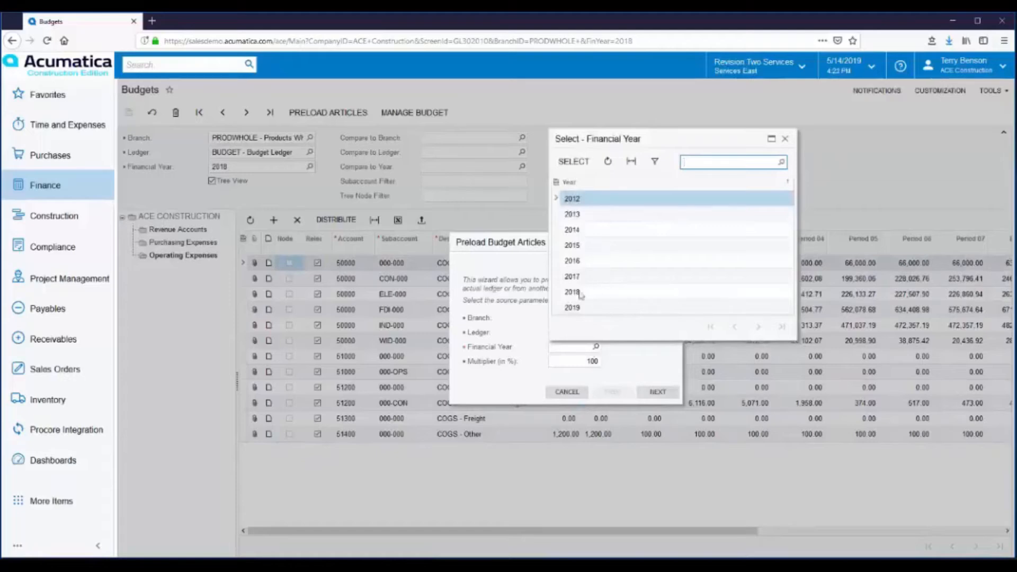
{"action": "double_click", "coordinate": [577, 261]}
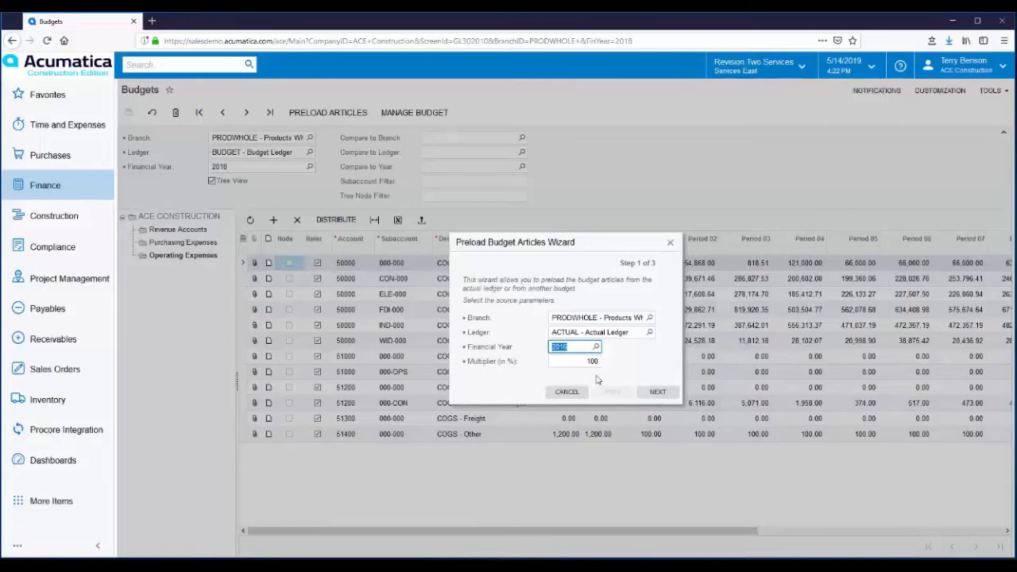
{"action": "left_click", "coordinate": [586, 362]}
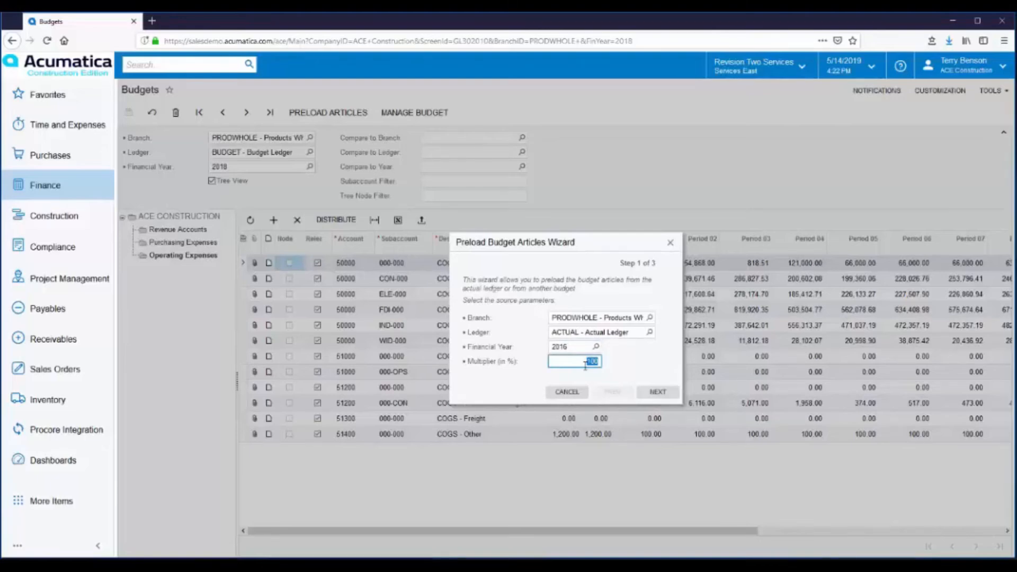
{"action": "type", "text": "110"}
{"action": "left_click", "coordinate": [574, 393]}
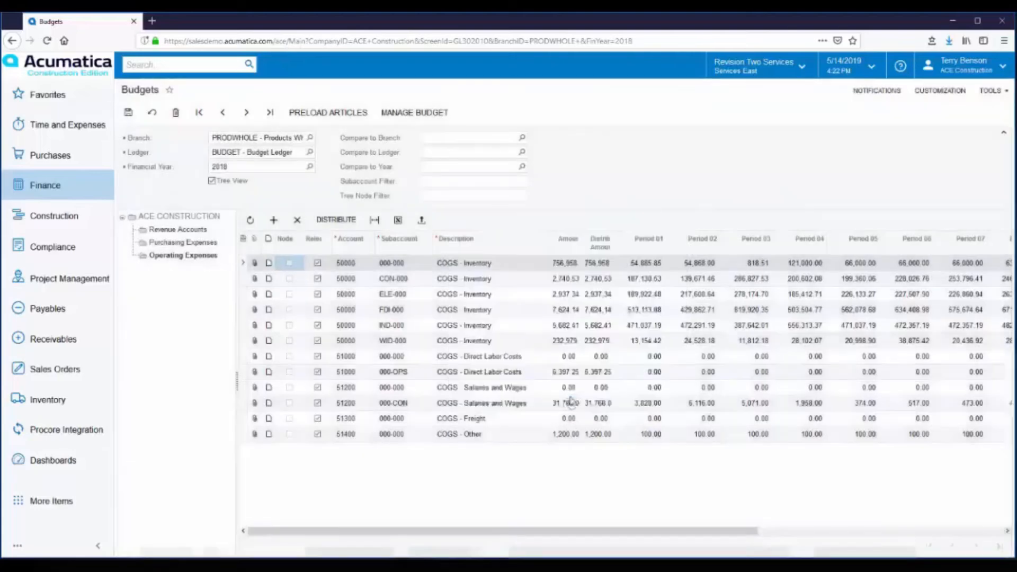
Open the Allocations list showing PRODWHOLE allocation rules 000001 through 000006
{"action": "left_click", "coordinate": [45, 187]}
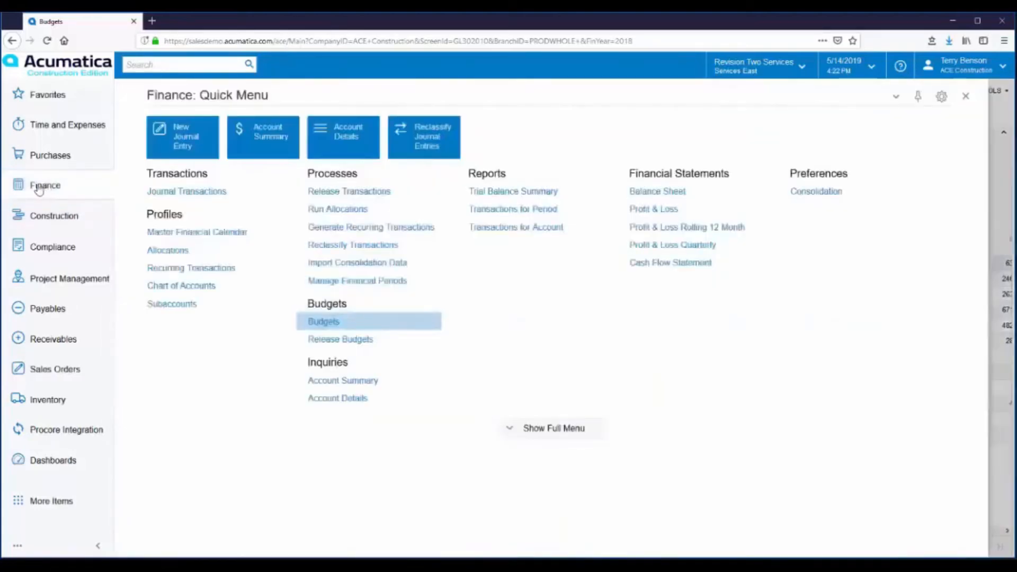
{"action": "left_click", "coordinate": [172, 254]}
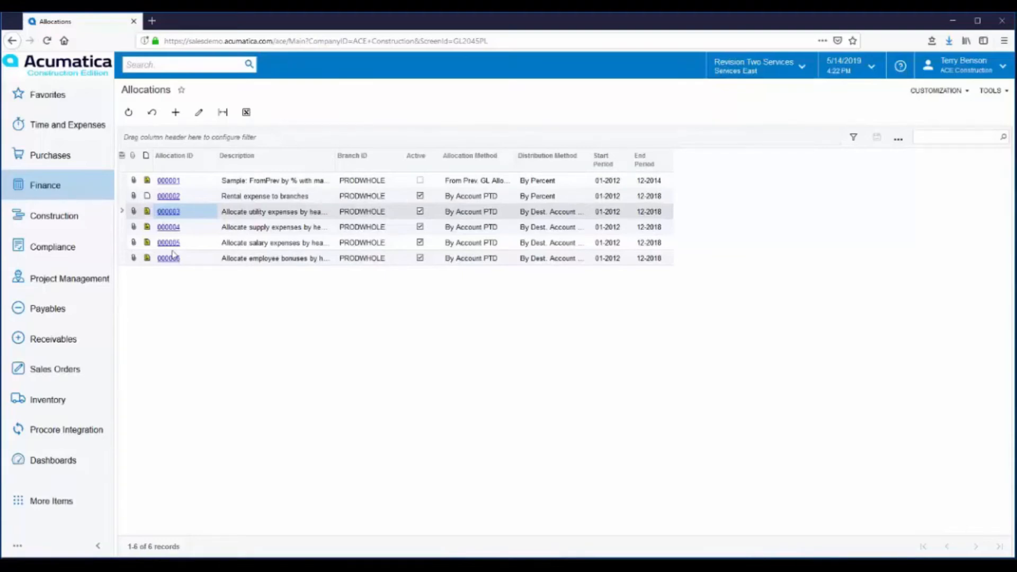
Open allocation 000003, keep By Dest. Account YTD, and check its PRODWHOLE 63300 source account at 100%
{"action": "left_click", "coordinate": [168, 211]}
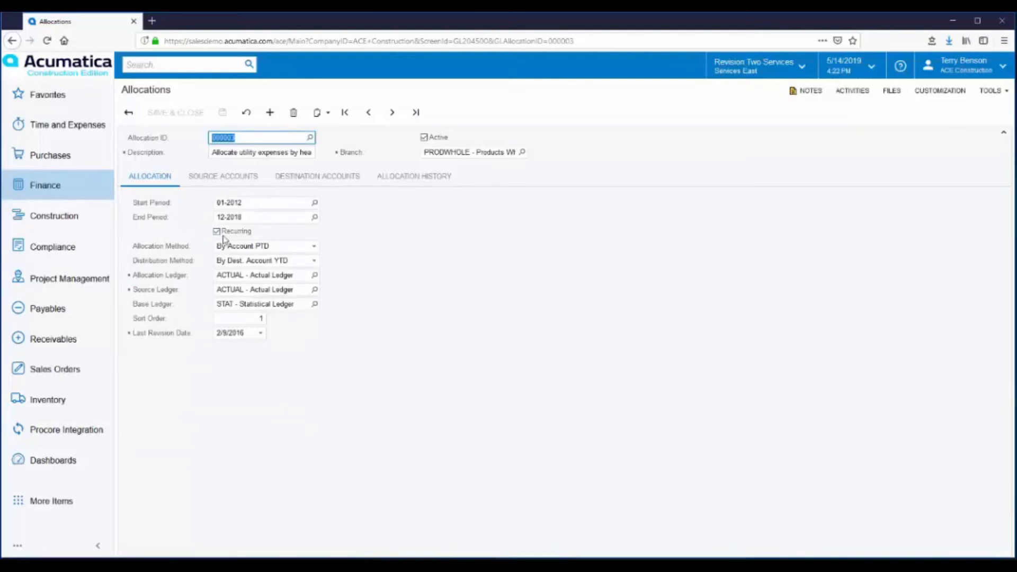
{"action": "left_click", "coordinate": [314, 262]}
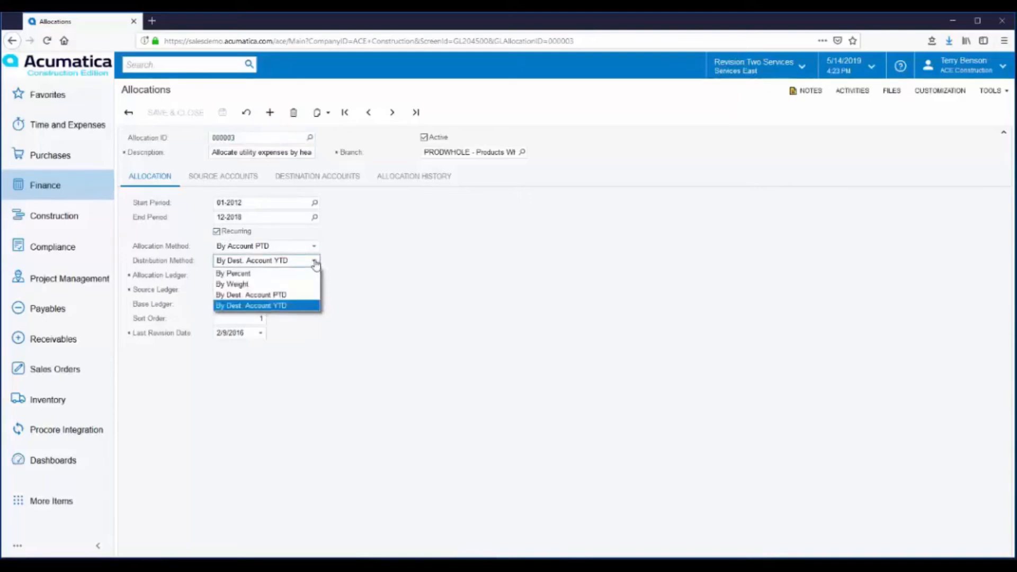
{"action": "left_click", "coordinate": [378, 271]}
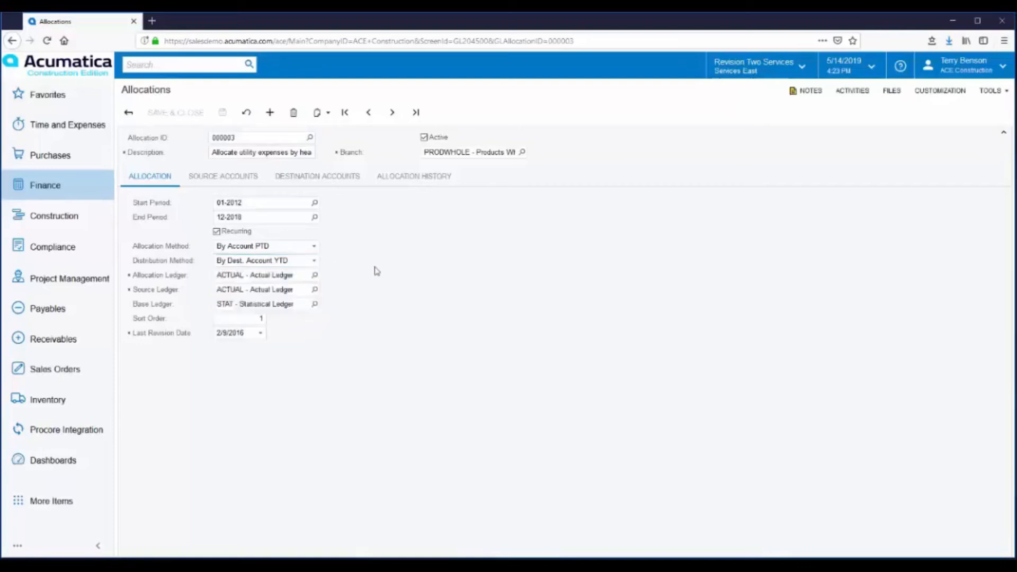
{"action": "left_click", "coordinate": [212, 180]}
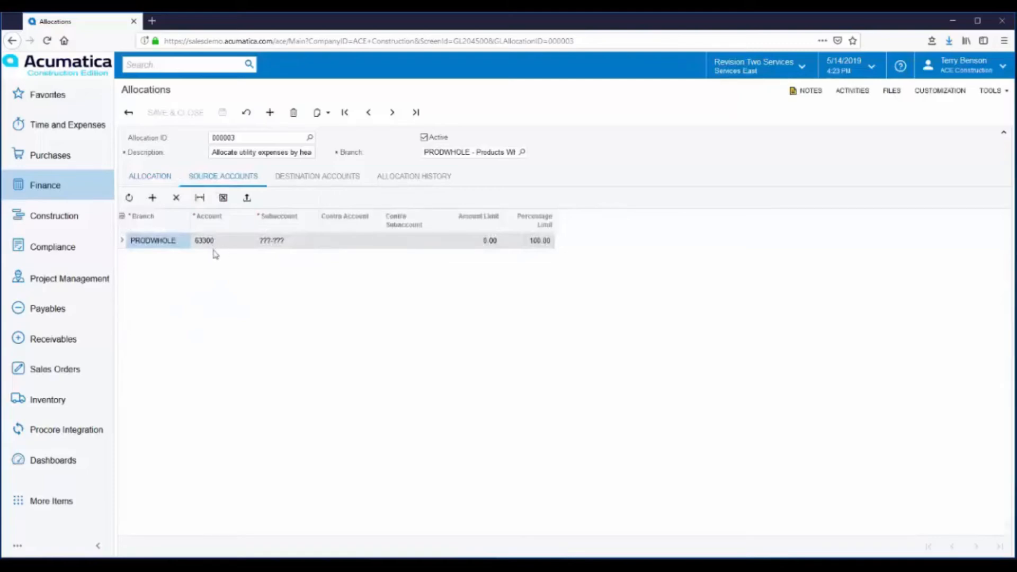
Check allocation 000003's destination accounts for PRODWHOLE, SERVEAST, PRODRETAIL and SERVWEST, then its posted-batch history
{"action": "left_click", "coordinate": [321, 178]}
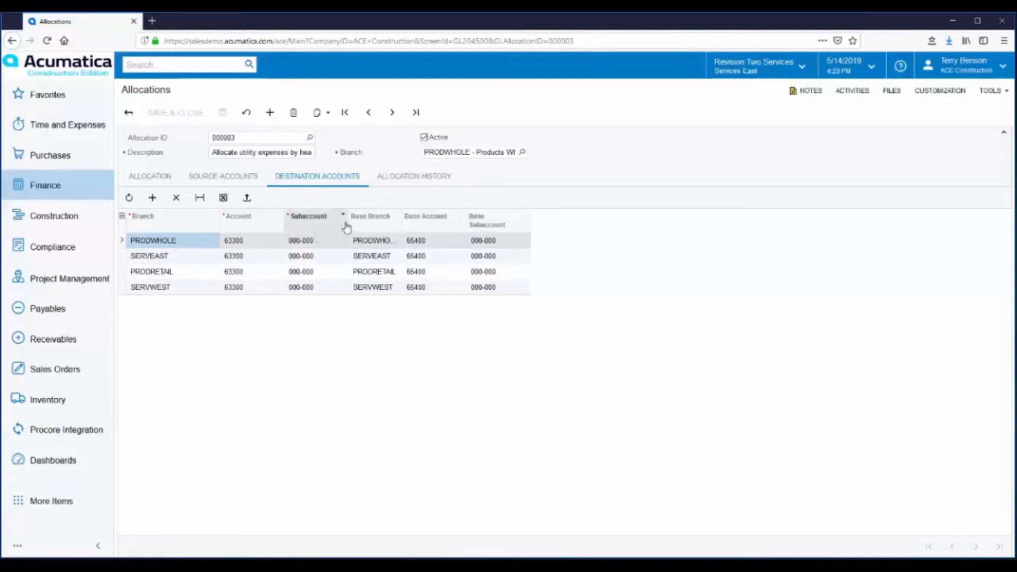
{"action": "left_click", "coordinate": [416, 177]}
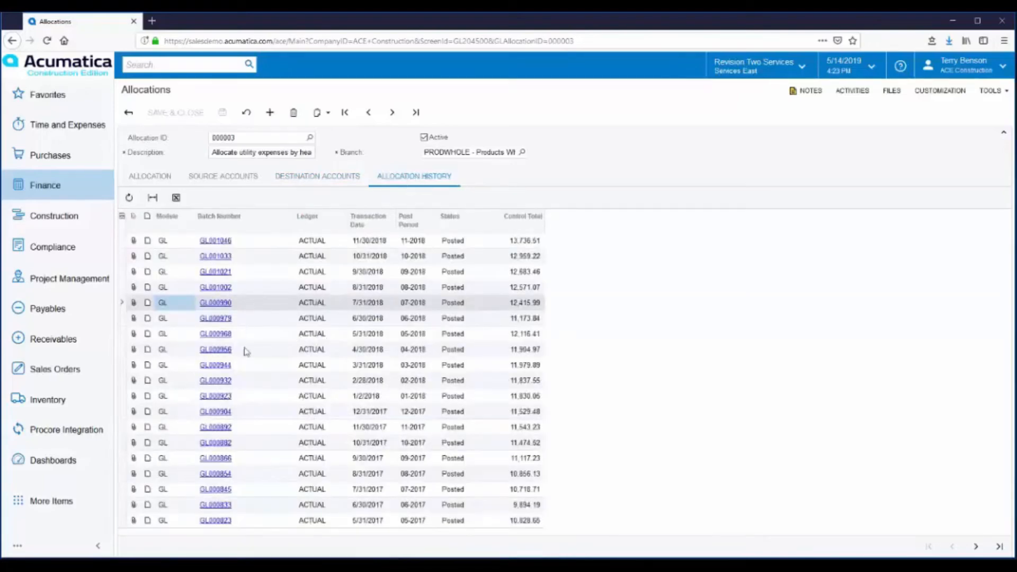
{"action": "left_click", "coordinate": [214, 290]}
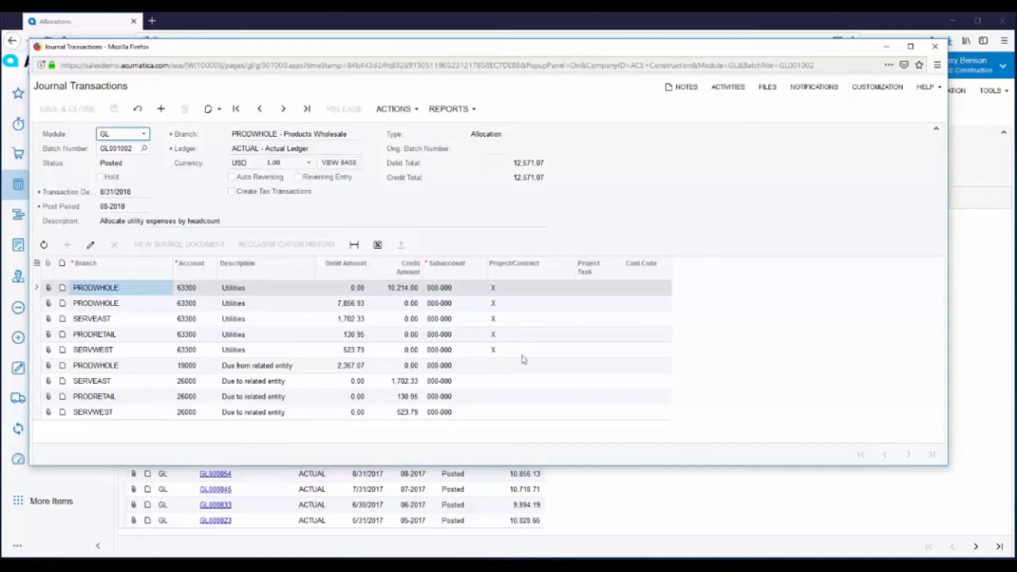
{"action": "left_click", "coordinate": [935, 47]}
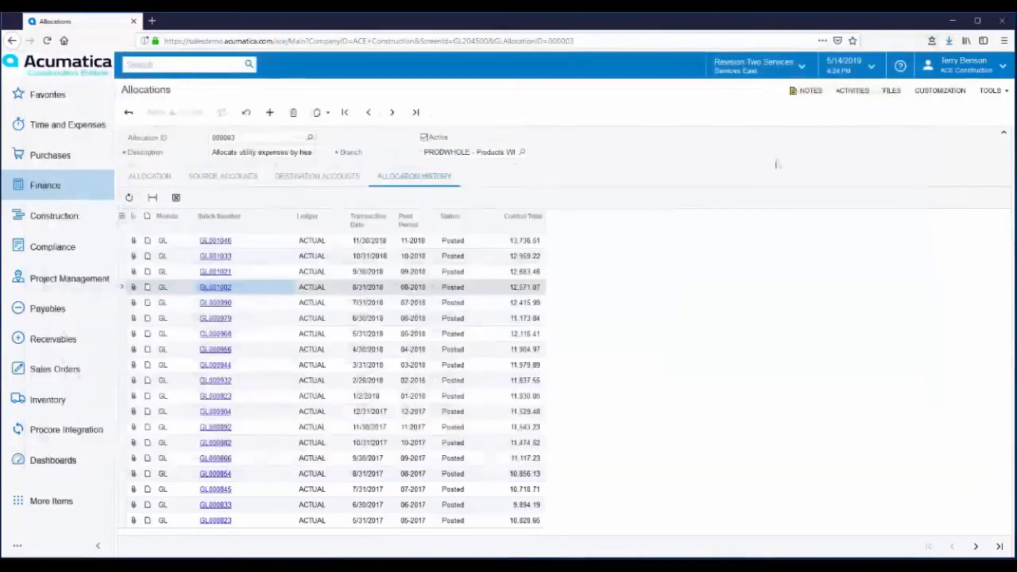
Open the Profit & Loss report under Finance > Financial Statements
{"action": "left_click", "coordinate": [55, 192]}
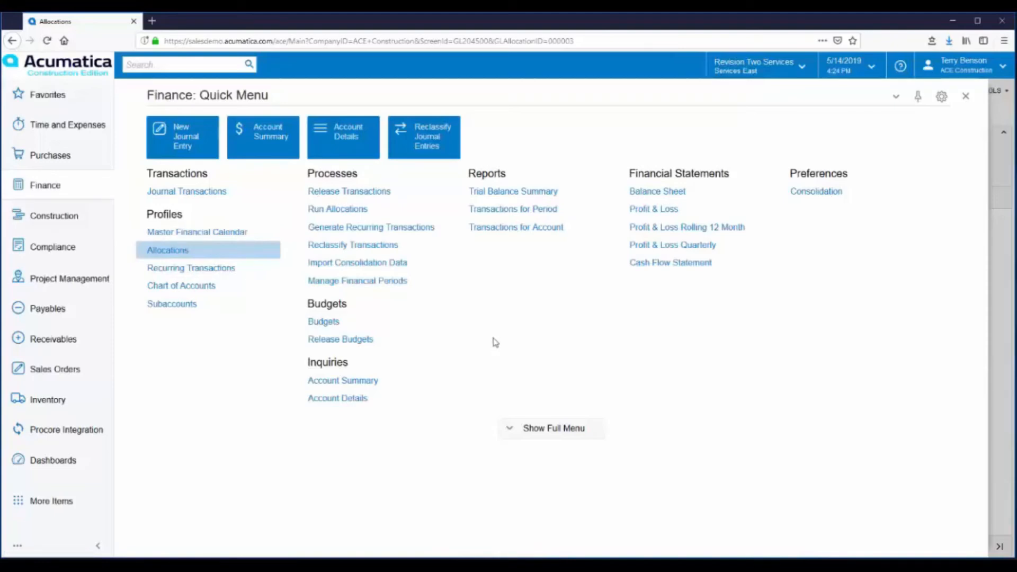
{"action": "left_click", "coordinate": [652, 210]}
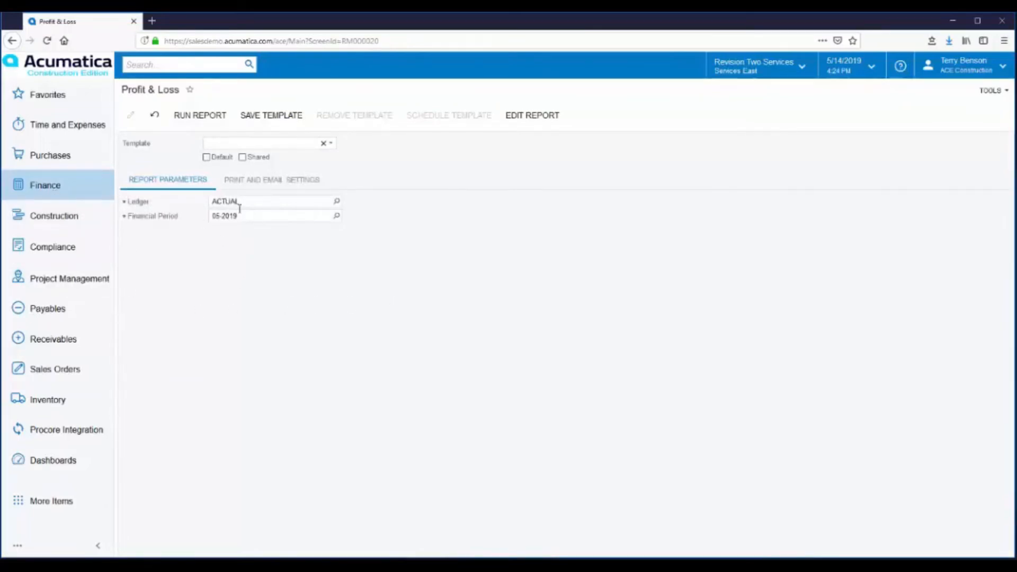
Run the Profit & Loss on the ACTUAL ledger for financial period 11-2018
{"action": "left_click", "coordinate": [336, 216]}
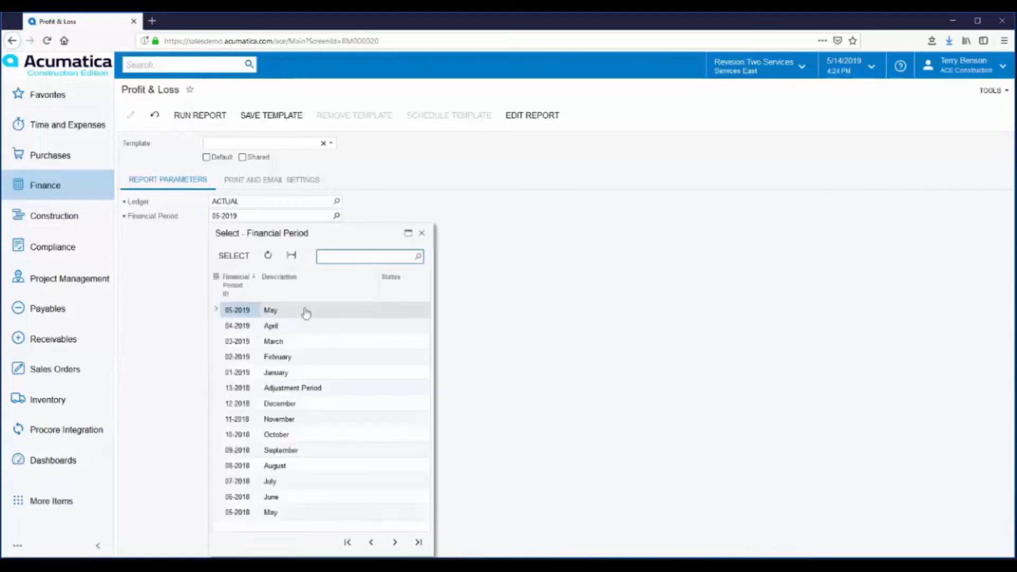
{"action": "left_click", "coordinate": [267, 421]}
{"action": "double_click", "coordinate": [268, 421]}
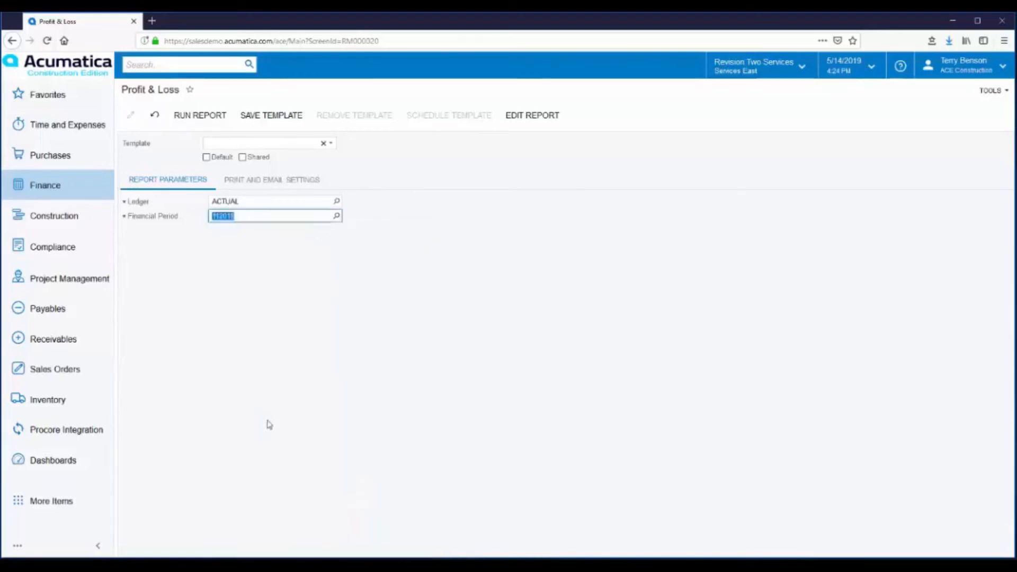
{"action": "left_click", "coordinate": [198, 118]}
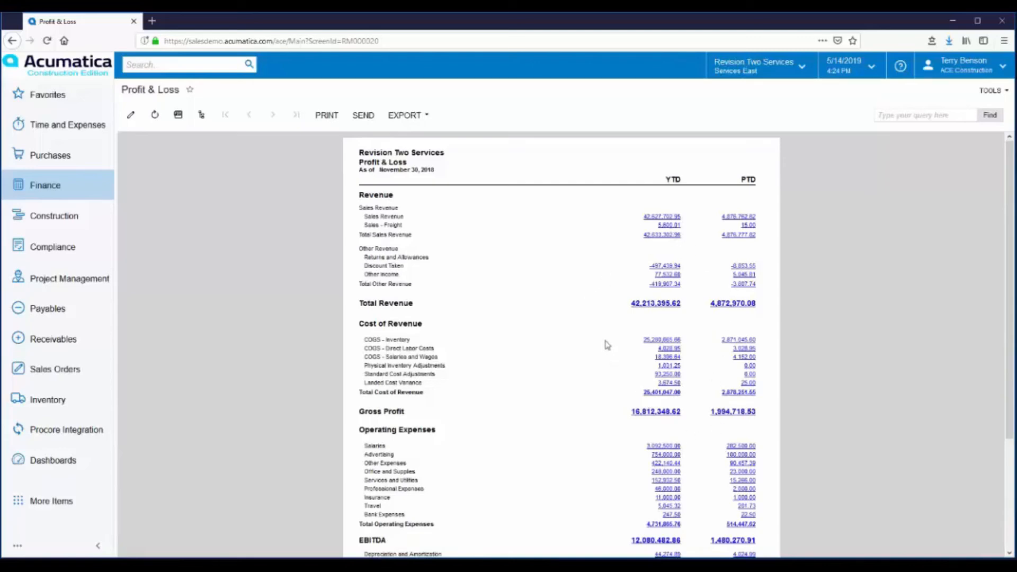
{"action": "left_click", "coordinate": [738, 218]}
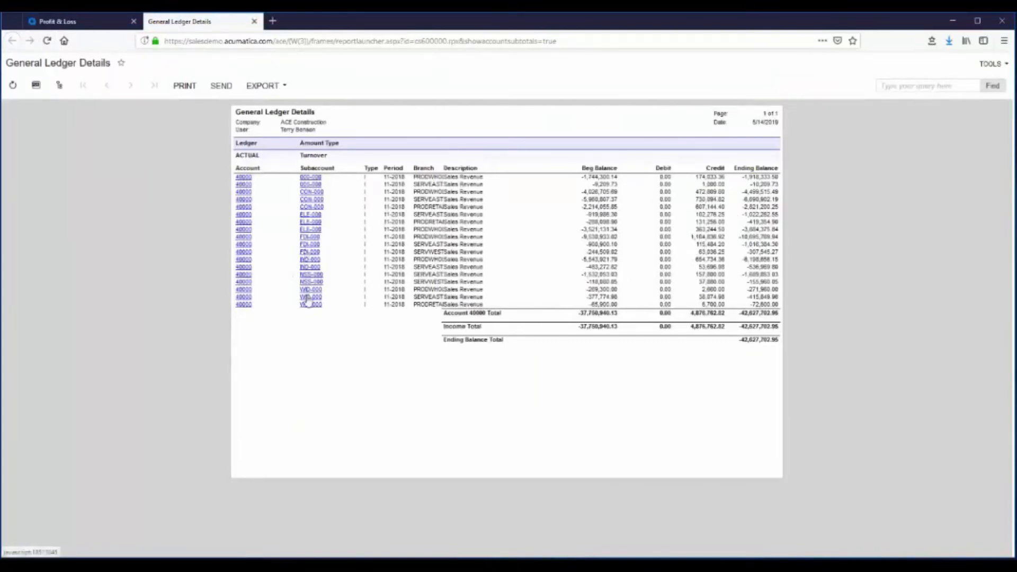
{"action": "left_click", "coordinate": [255, 22]}
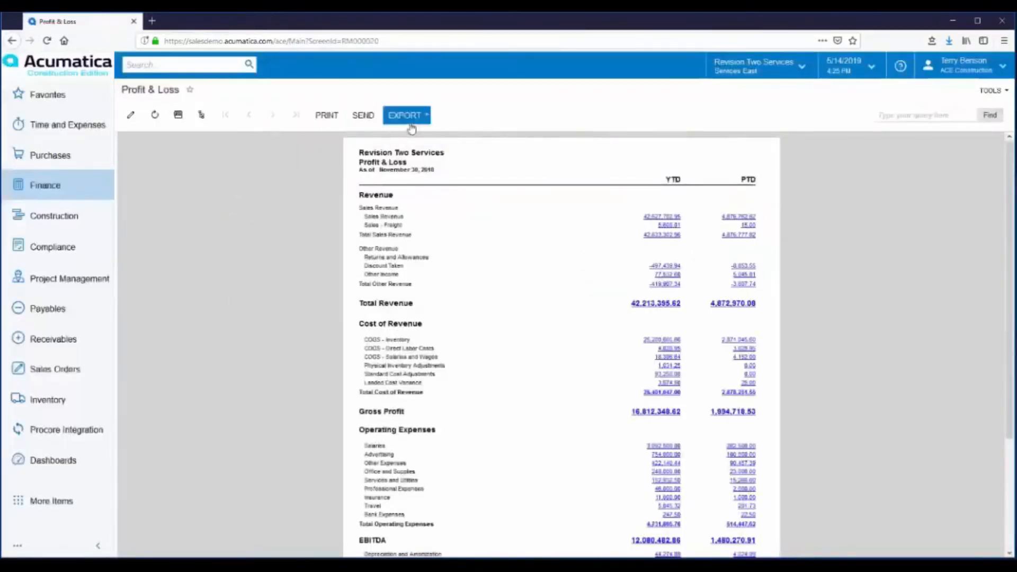
{"action": "left_click", "coordinate": [427, 117]}
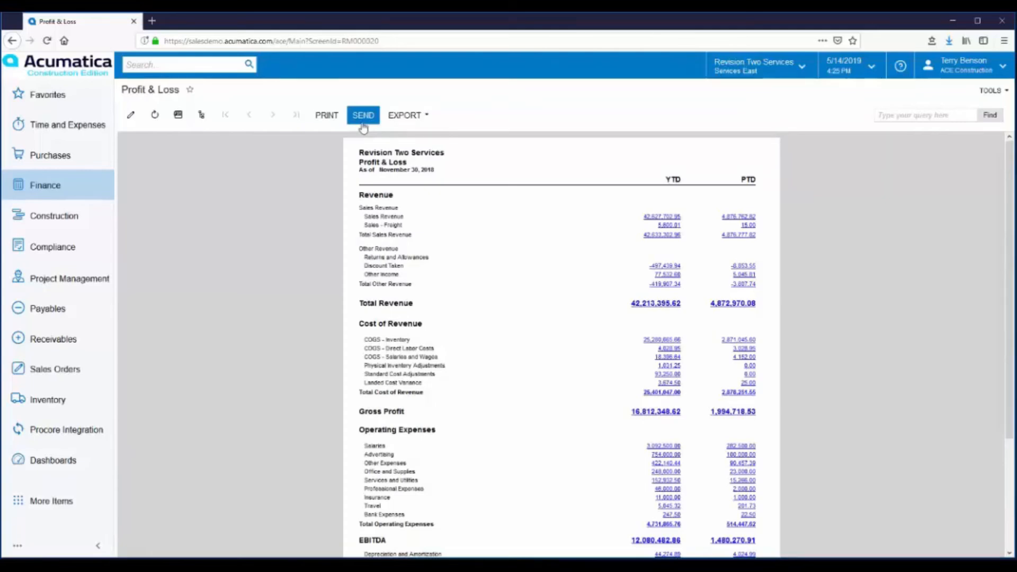
View the Profit & Loss for Services East, Services Company, Products Wholesale, Products Retail, Product Company, then CONSOLIDATED REPORT
{"action": "left_click", "coordinate": [201, 121]}
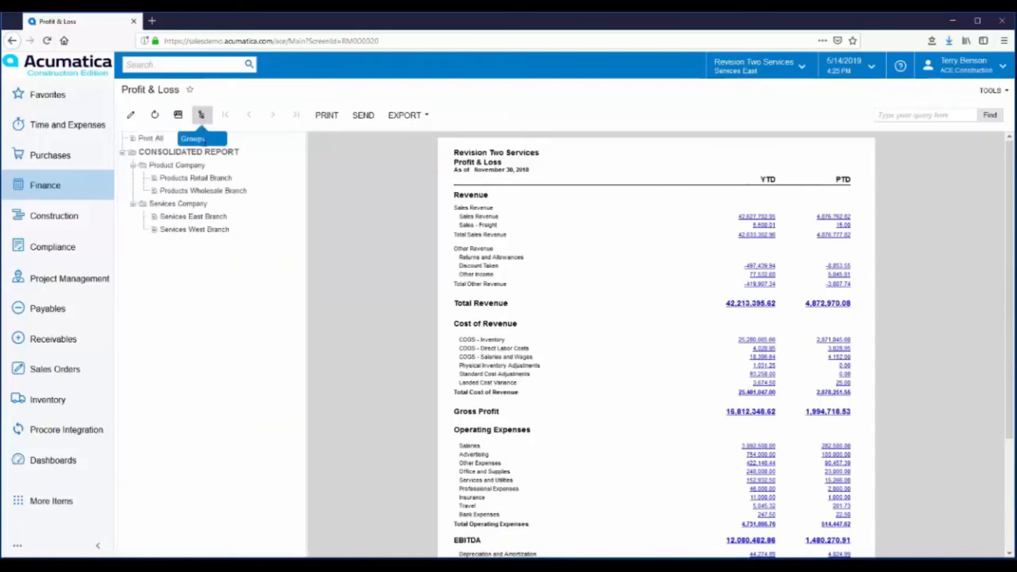
{"action": "left_click", "coordinate": [186, 219]}
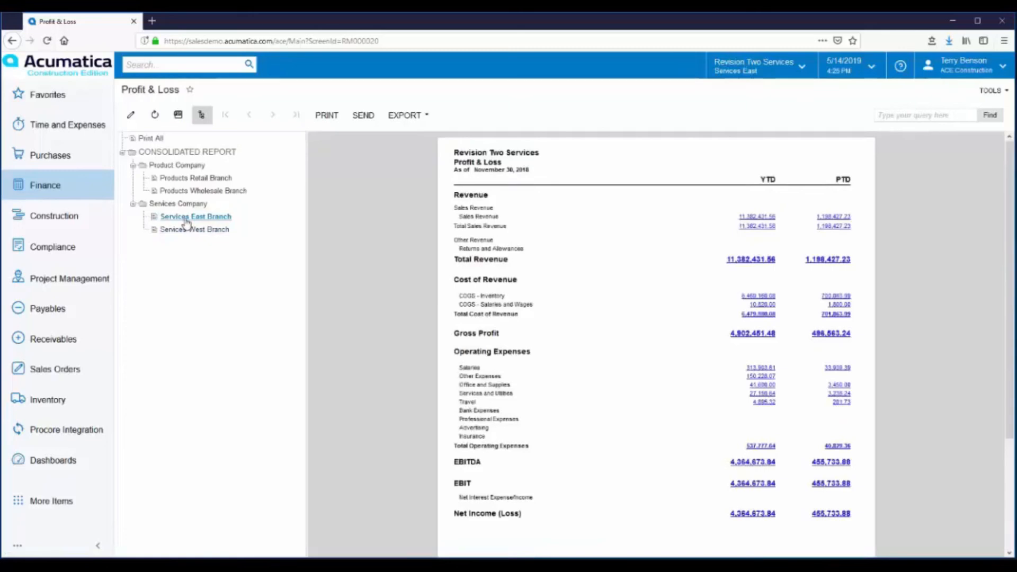
{"action": "left_click", "coordinate": [182, 205]}
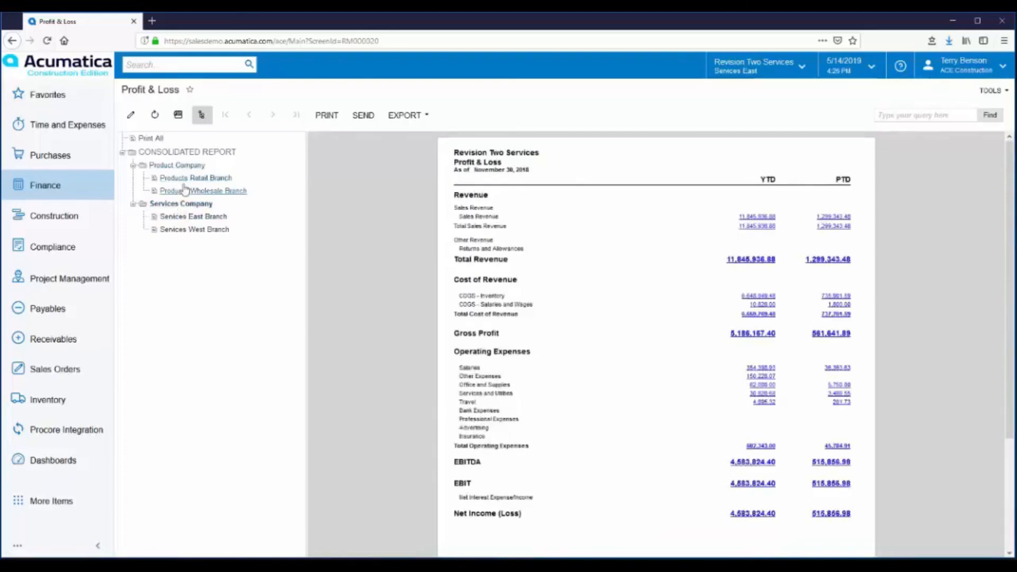
{"action": "left_click", "coordinate": [183, 192]}
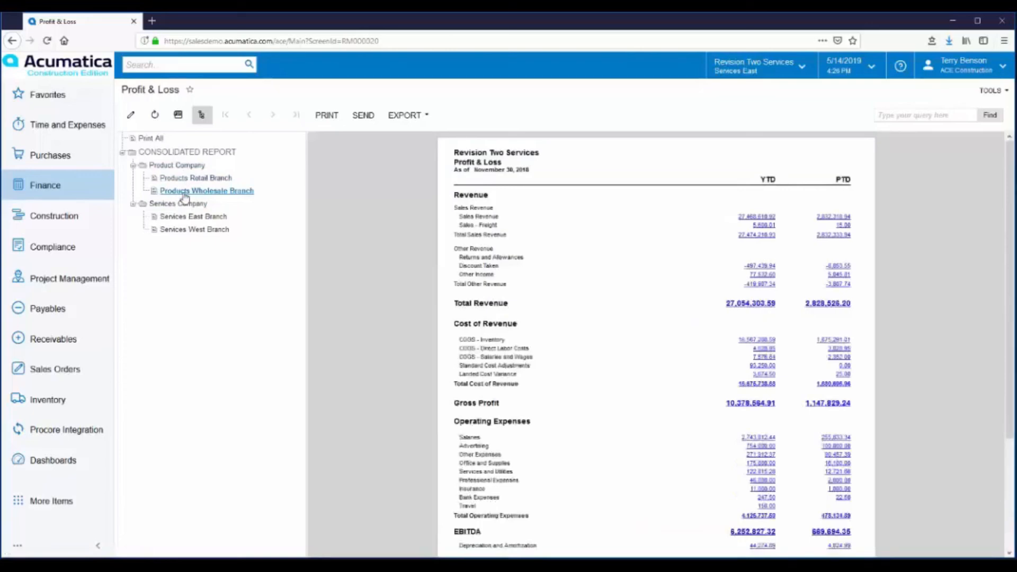
{"action": "left_click", "coordinate": [183, 178]}
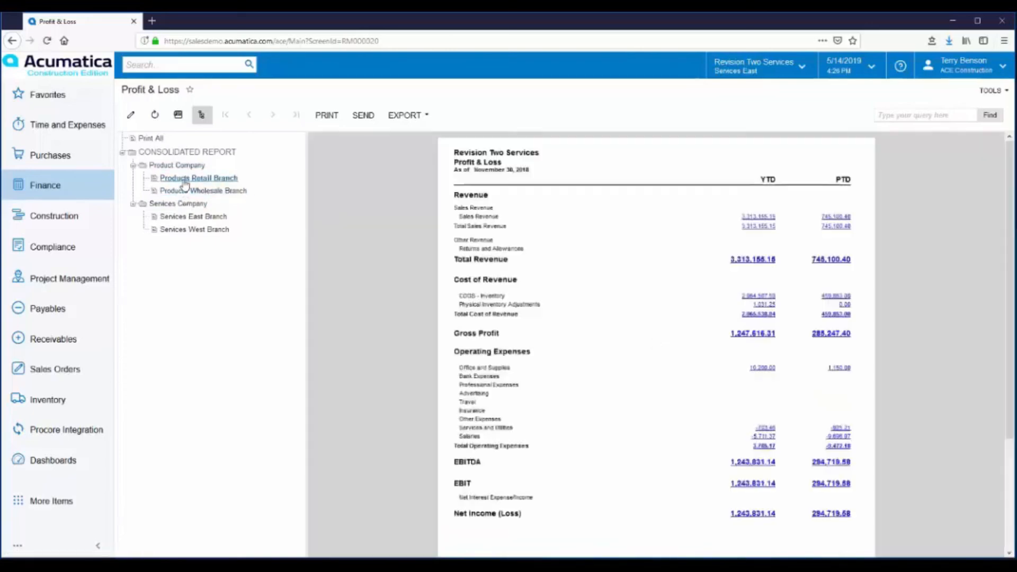
{"action": "left_click", "coordinate": [181, 165]}
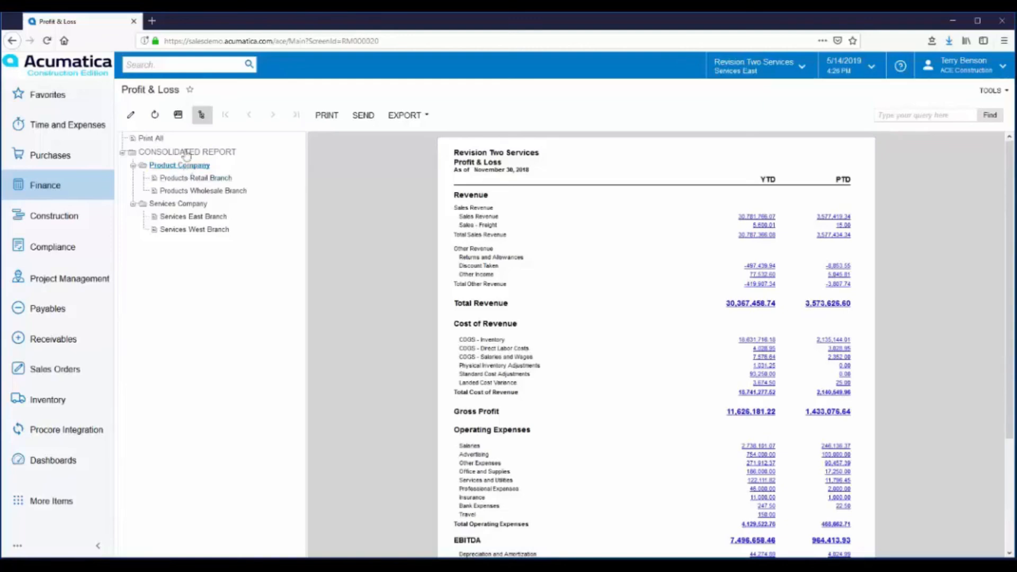
{"action": "left_click", "coordinate": [168, 153]}
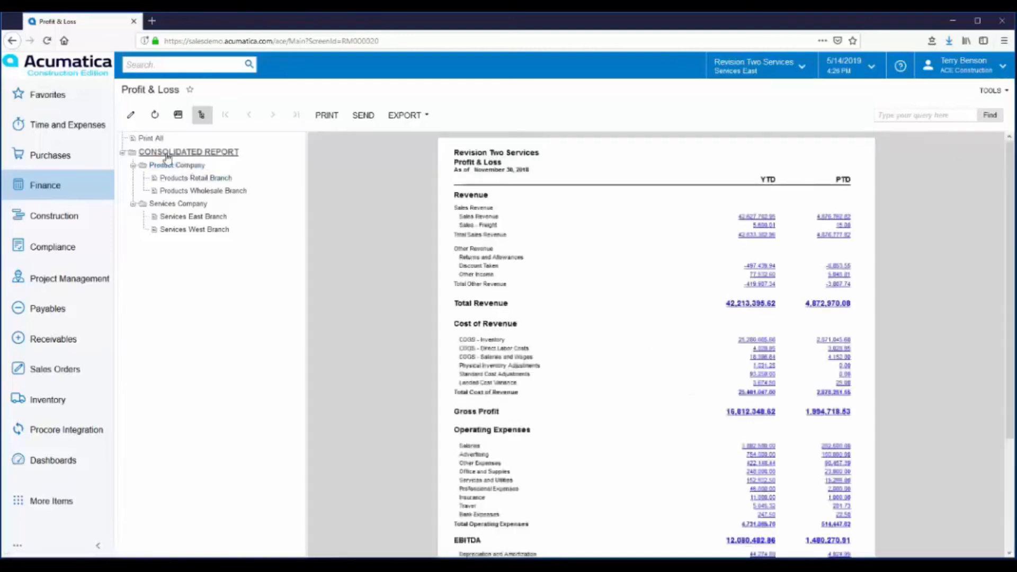